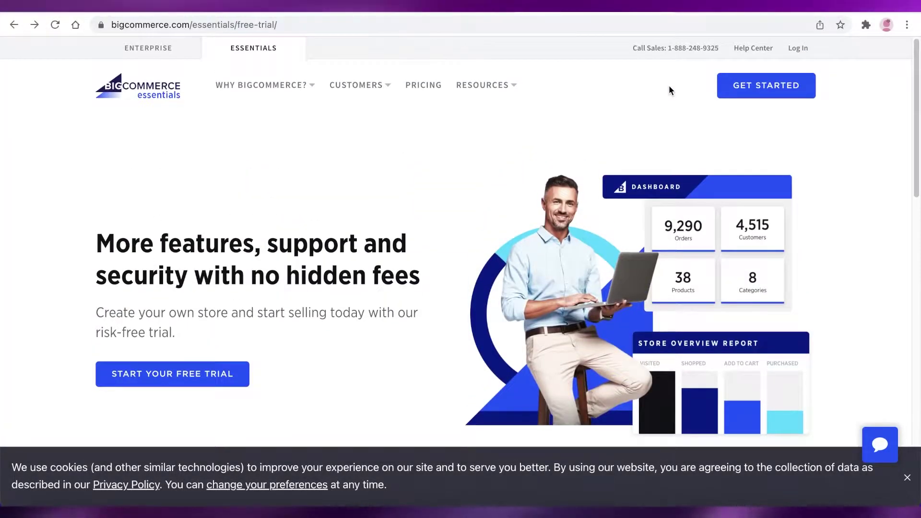
# Scroll through the Essentials free-trial page to review its store-signup offer.
pyautogui.scroll(-3, 668, 87)
pyautogui.scroll(-13, 666, 99)
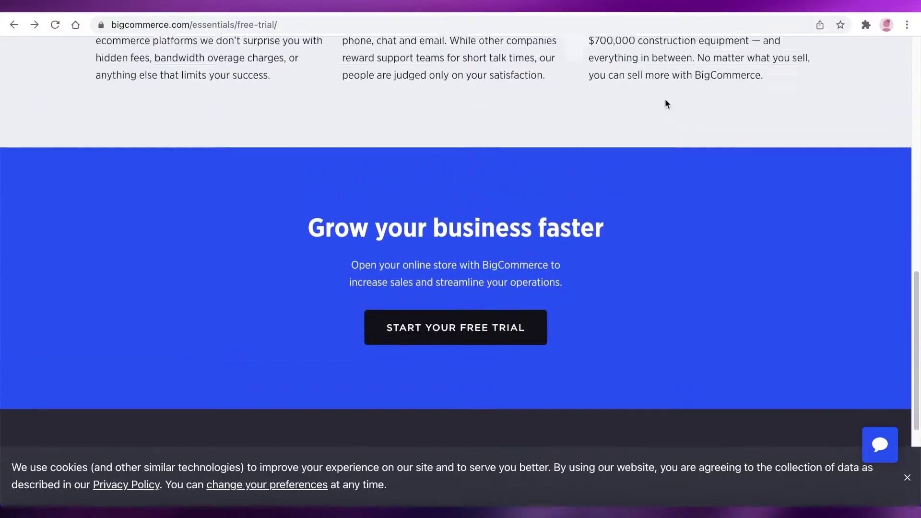
pyautogui.scroll(16, 666, 101)
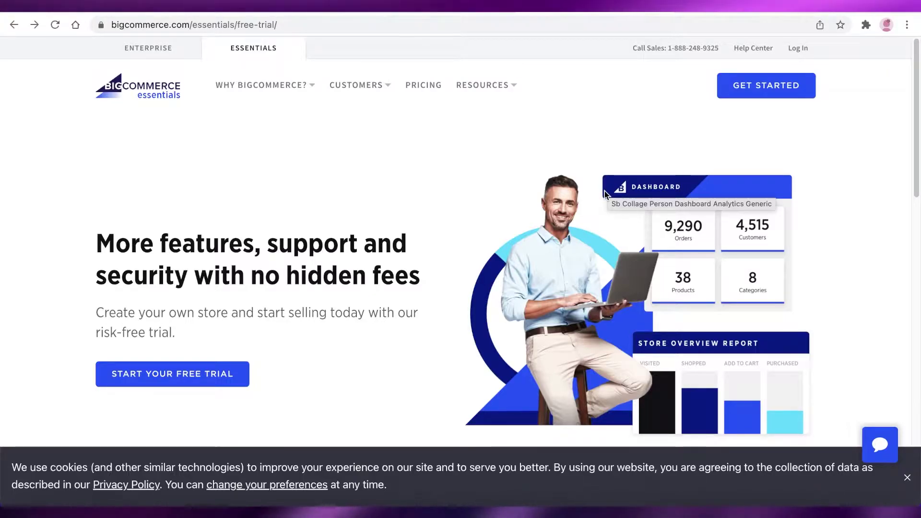
pyautogui.scroll(-2, 605, 193)
pyautogui.scroll(2, 604, 204)
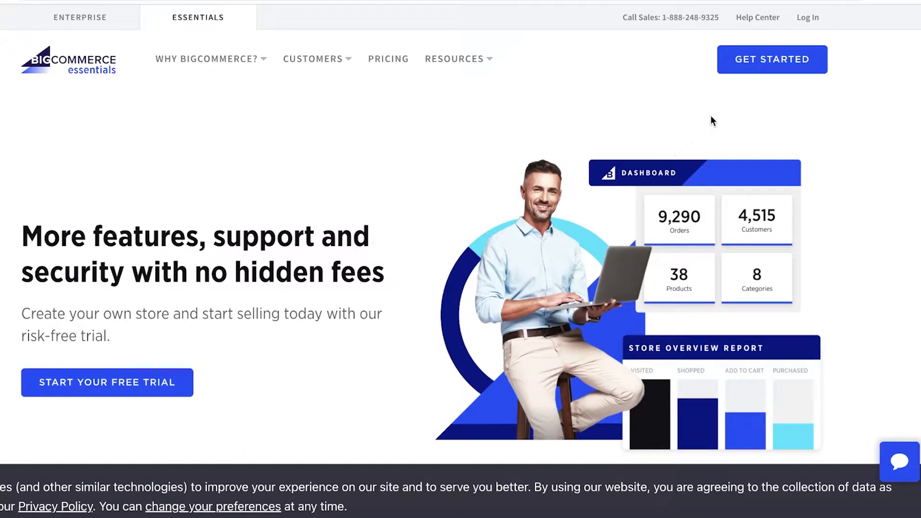
# Switch to the Essentials version of the site and reopen the free-trial signup form.
pyautogui.click(163, 384)
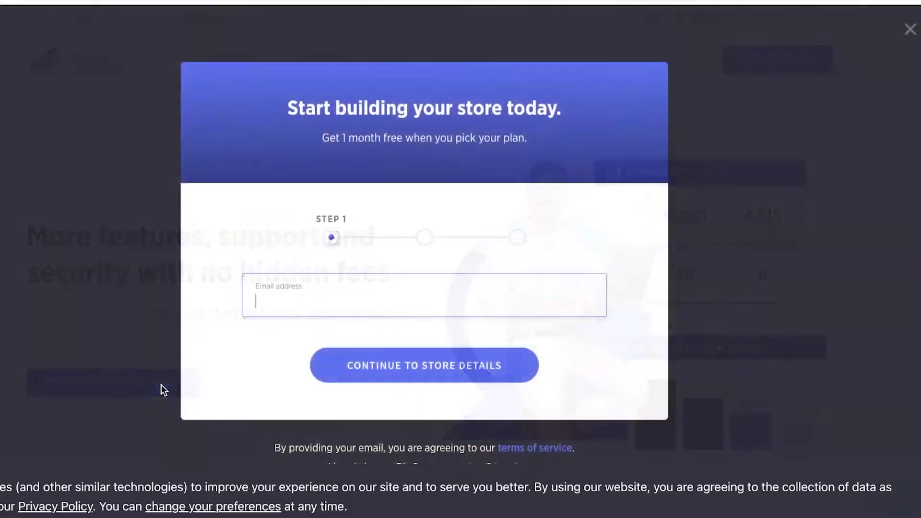
pyautogui.press('Escape')
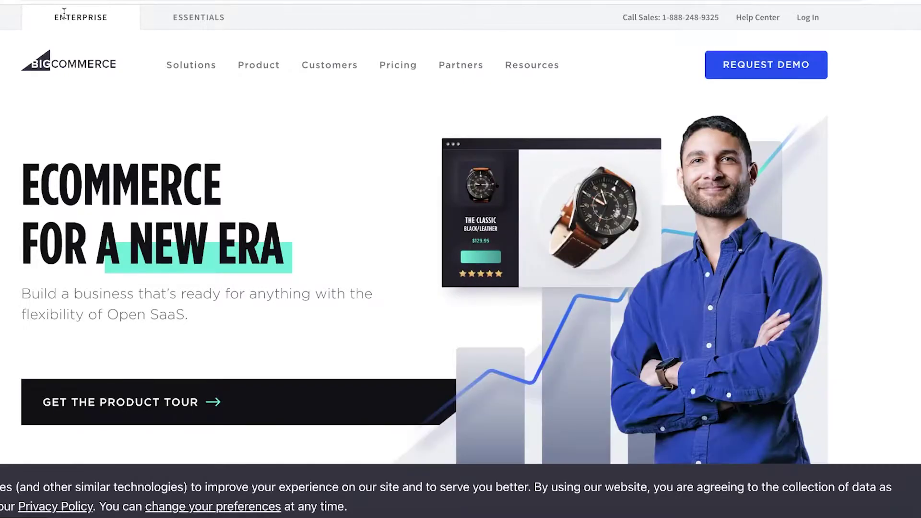
pyautogui.click(193, 20)
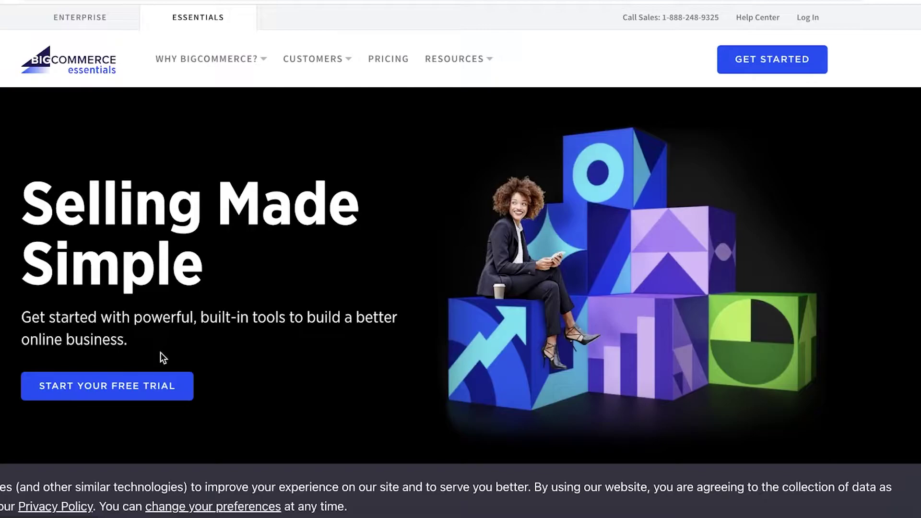
pyautogui.click(148, 386)
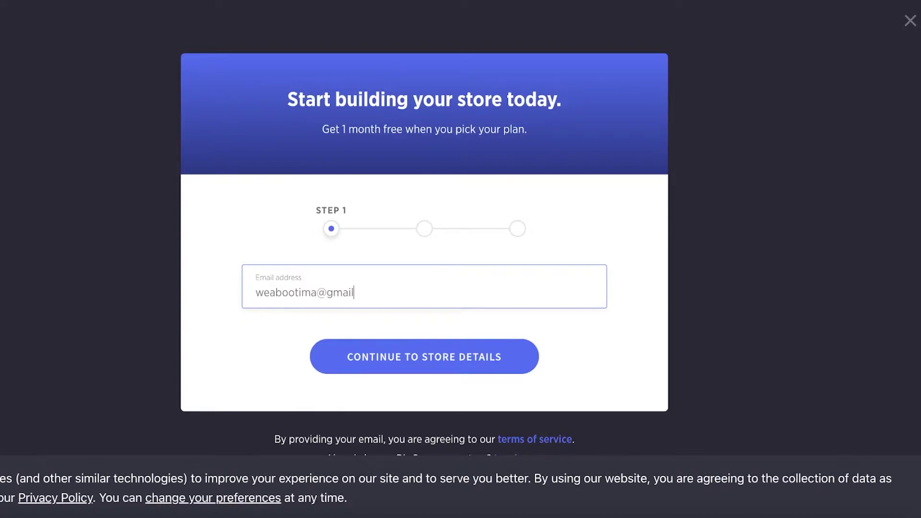
# Submit the account email address and enter 'Janes Clothing' as the store name.
pyautogui.press('Return')
pyautogui.scroll(-3, 400, 194)
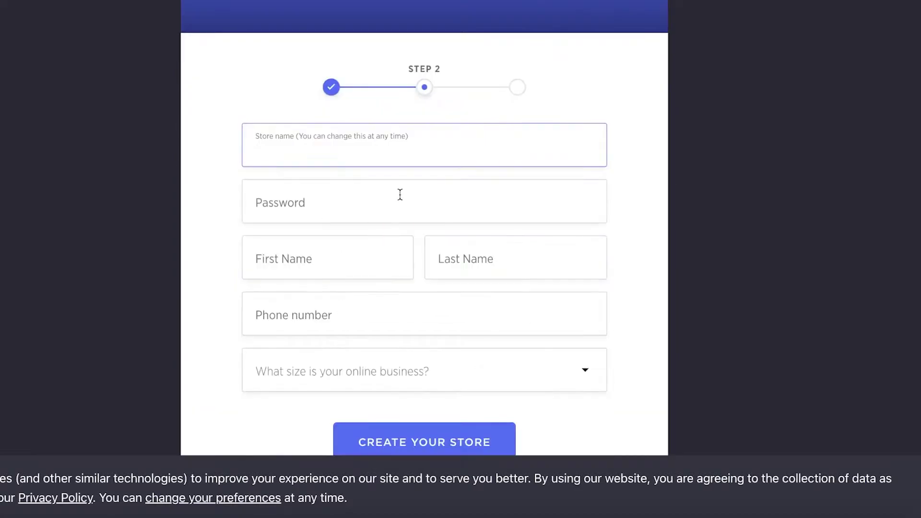
pyautogui.scroll(3, 384, 175)
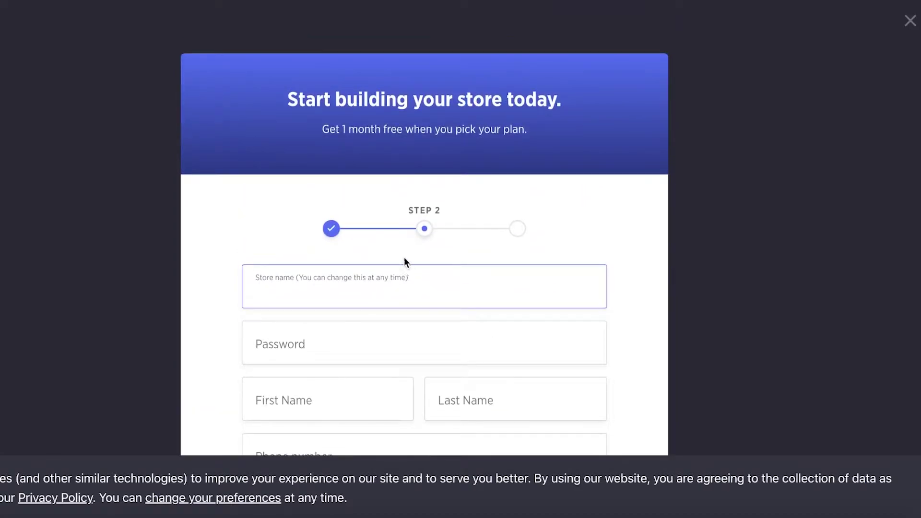
pyautogui.write('F')
pyautogui.press('BackSpace')
pyautogui.write('Janes Clothing')
pyautogui.click(371, 344)
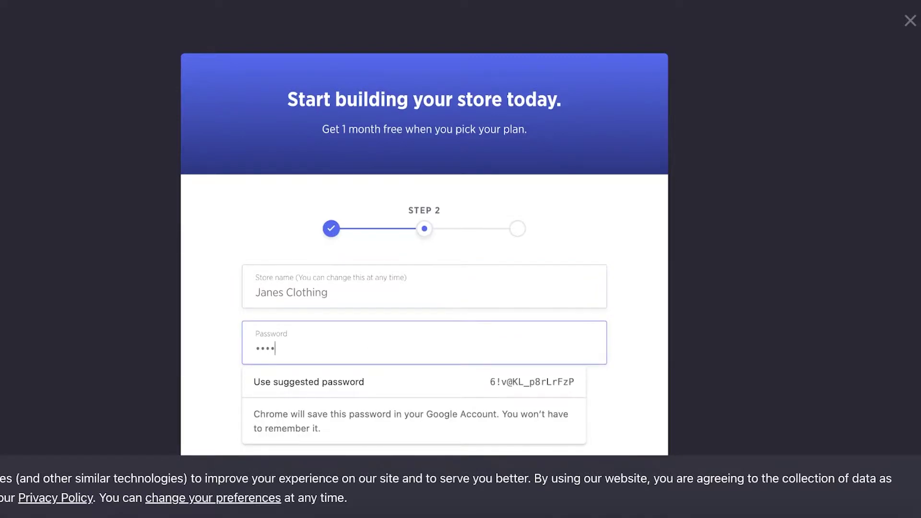
# Set the account password and fill in the owner's first and last name.
pyautogui.write('••••••')
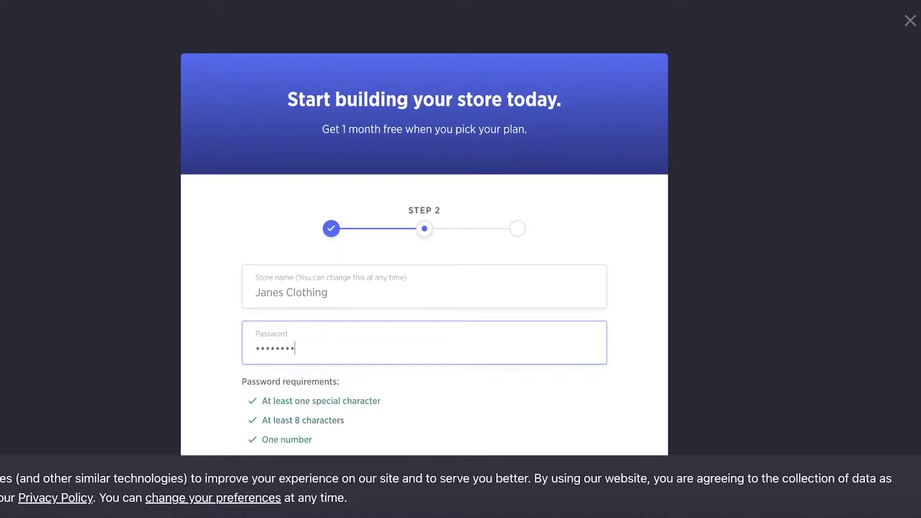
pyautogui.scroll(-3, 386, 335)
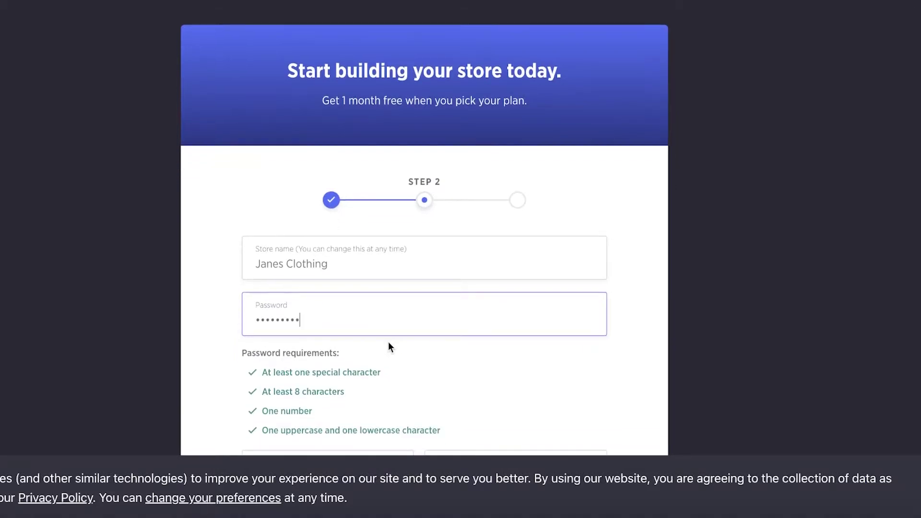
pyautogui.click(351, 397)
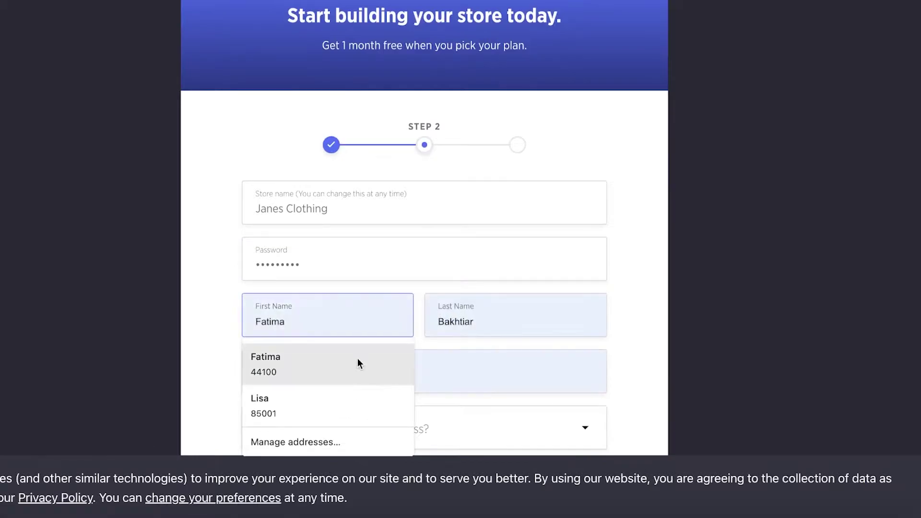
pyautogui.click(347, 393)
pyautogui.scroll(-3, 345, 259)
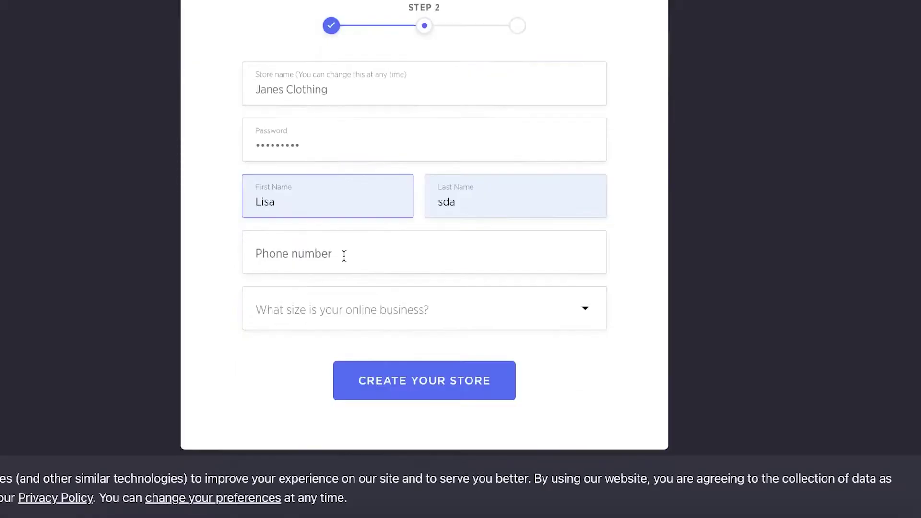
# Choose 'no revenue yet' as the business size.
pyautogui.click(324, 297)
pyautogui.click(436, 239)
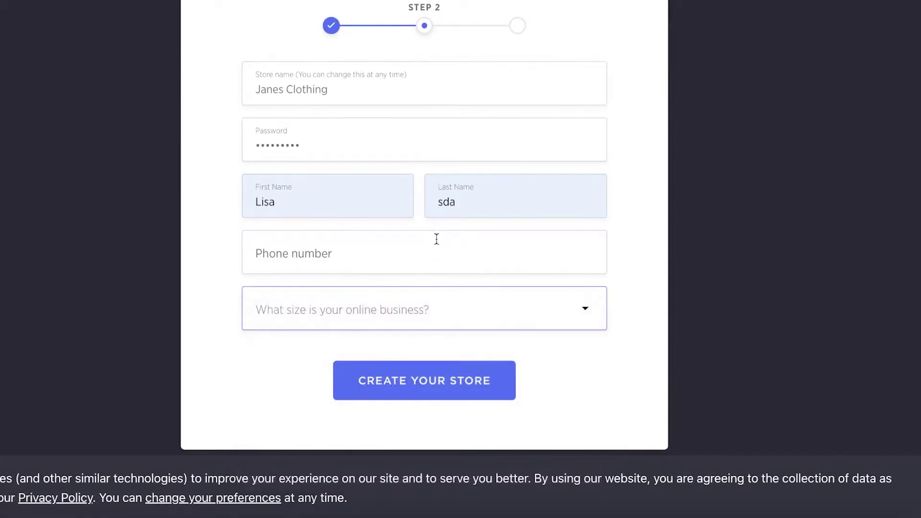
pyautogui.click(405, 298)
pyautogui.click(389, 329)
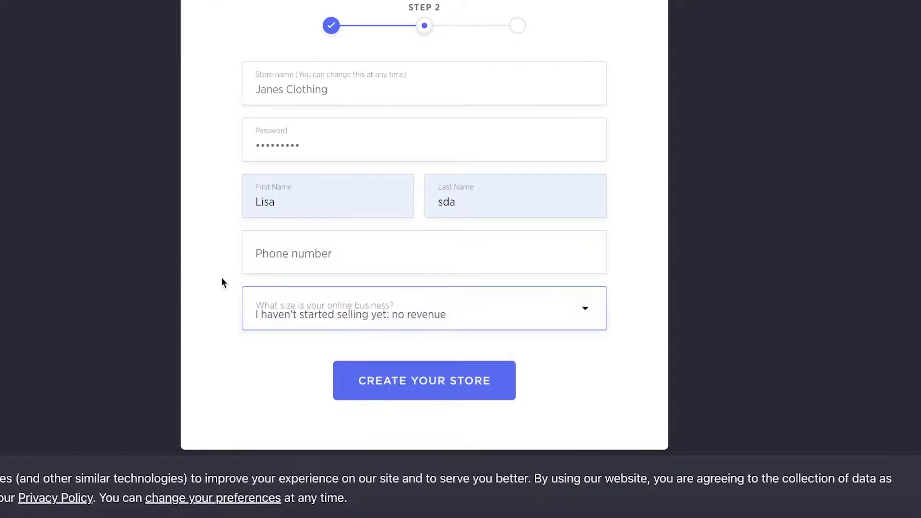
pyautogui.click(313, 307)
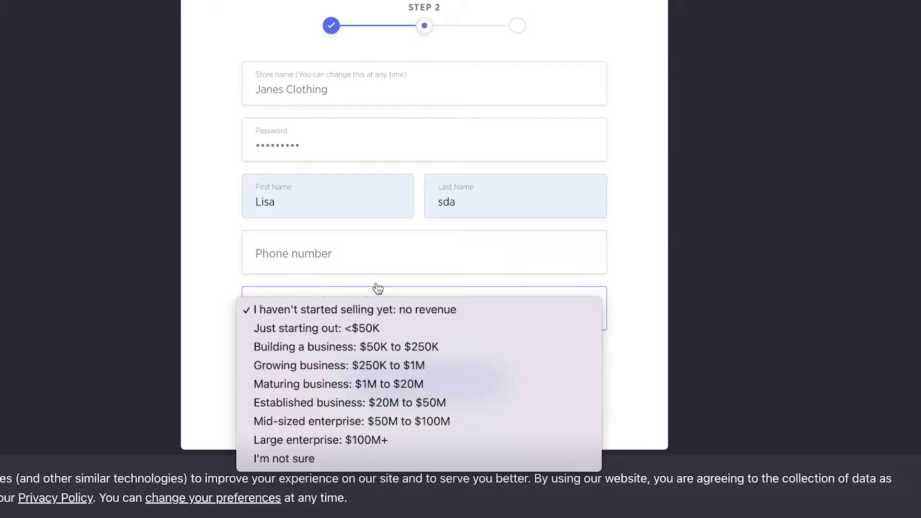
pyautogui.click(579, 265)
# Fill in the phone number and submit the form to create the store.
pyautogui.click(555, 251)
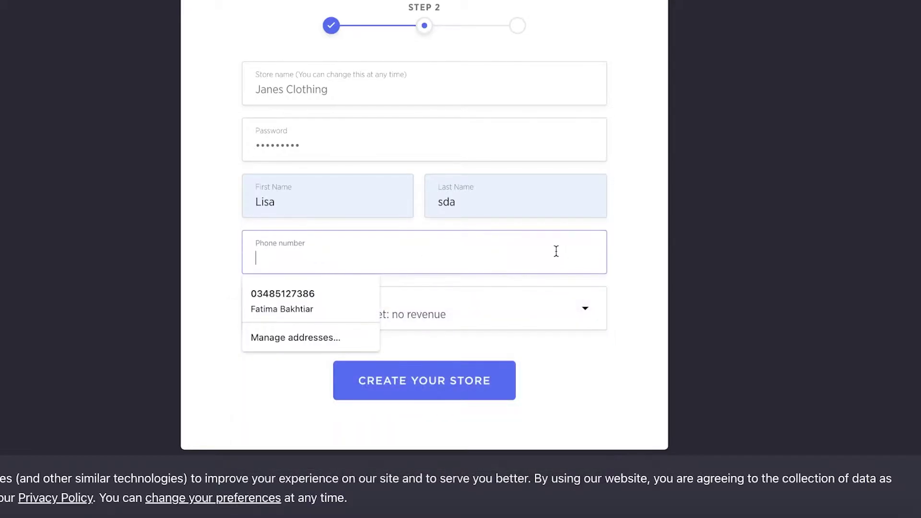
pyautogui.click(278, 294)
pyautogui.click(392, 381)
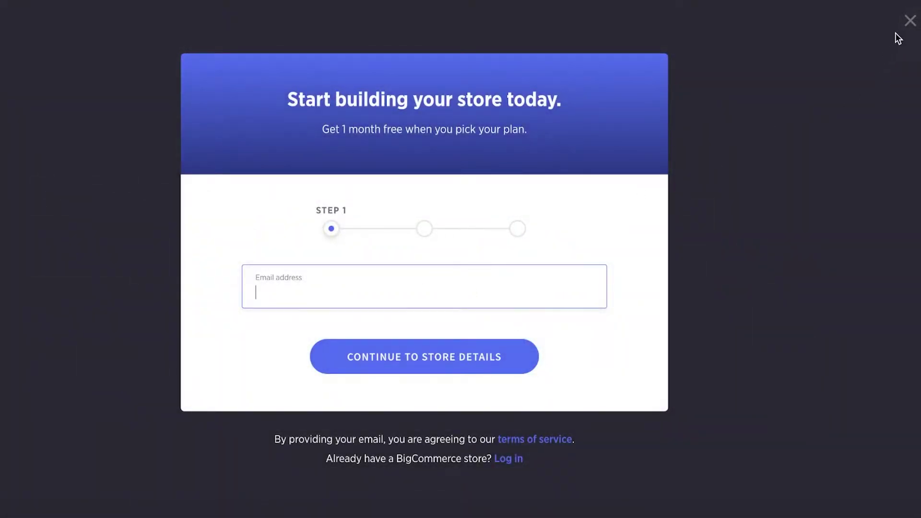
# Log in to the Janes Clothing store with the account email and password.
pyautogui.click(910, 21)
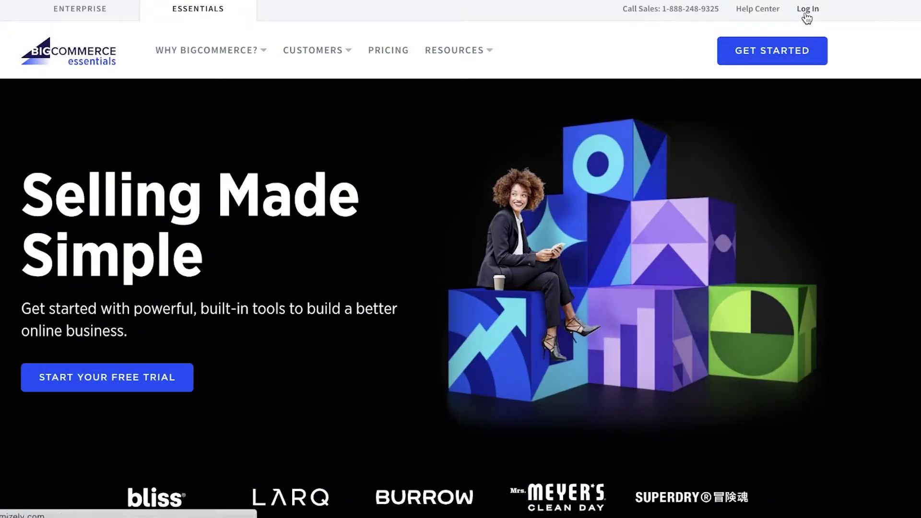
pyautogui.click(806, 15)
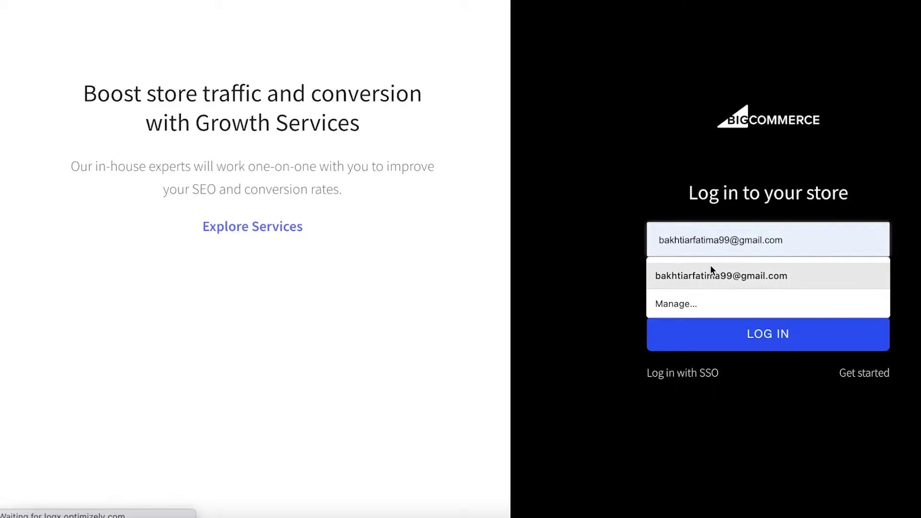
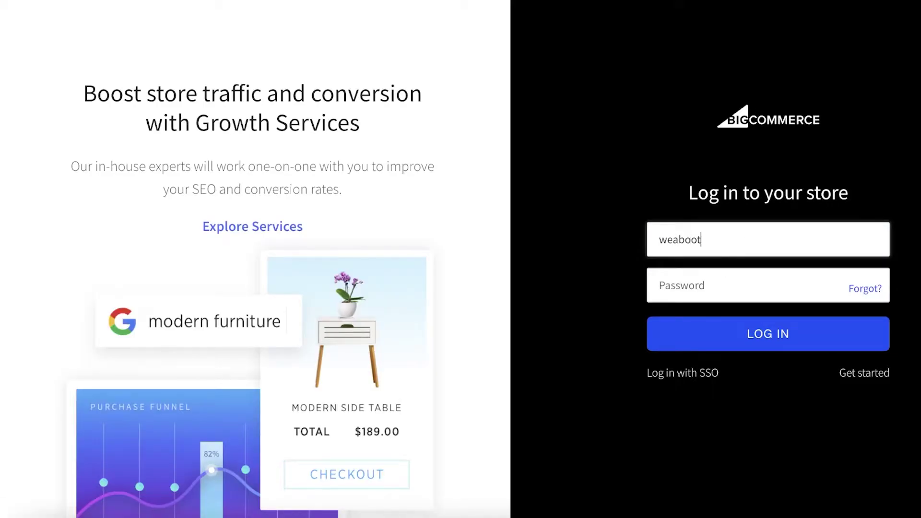
pyautogui.click(811, 274)
pyautogui.write('••••')
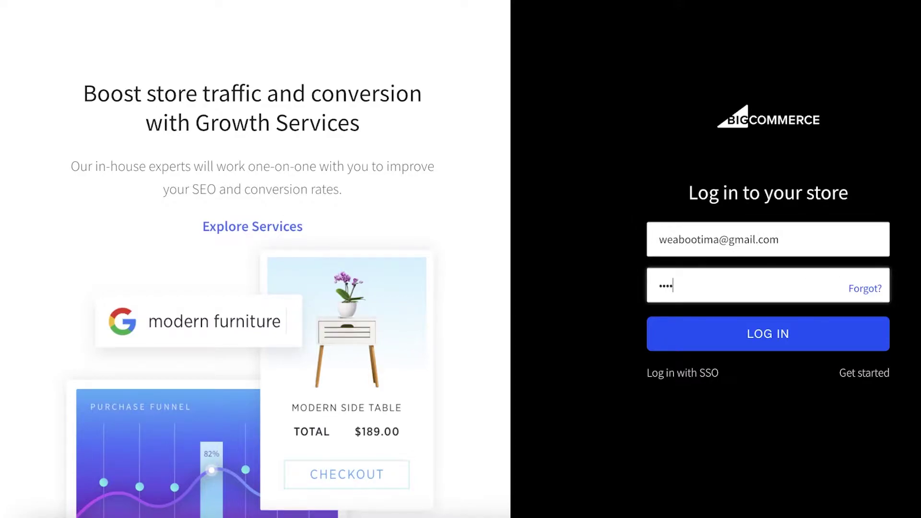
pyautogui.write('•••••')
pyautogui.press('Return')
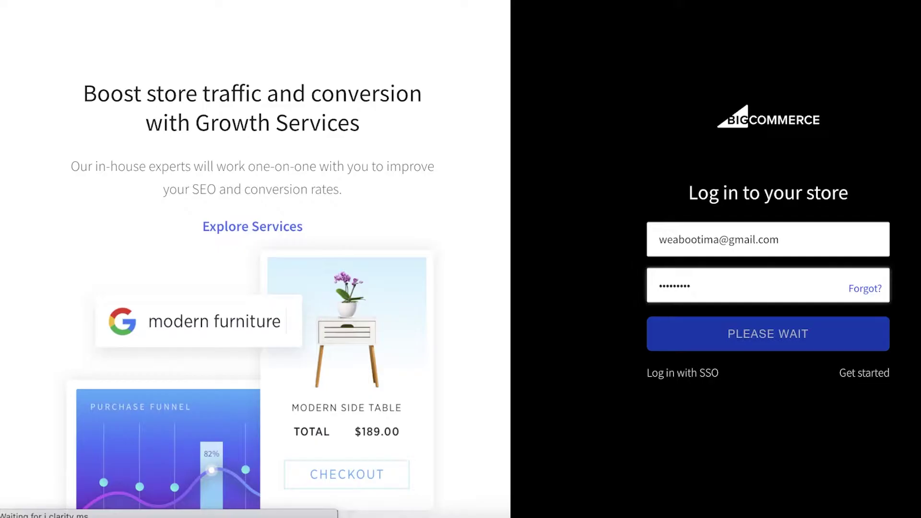
pyautogui.scroll(-10, 393, 203)
pyautogui.scroll(10, 434, 239)
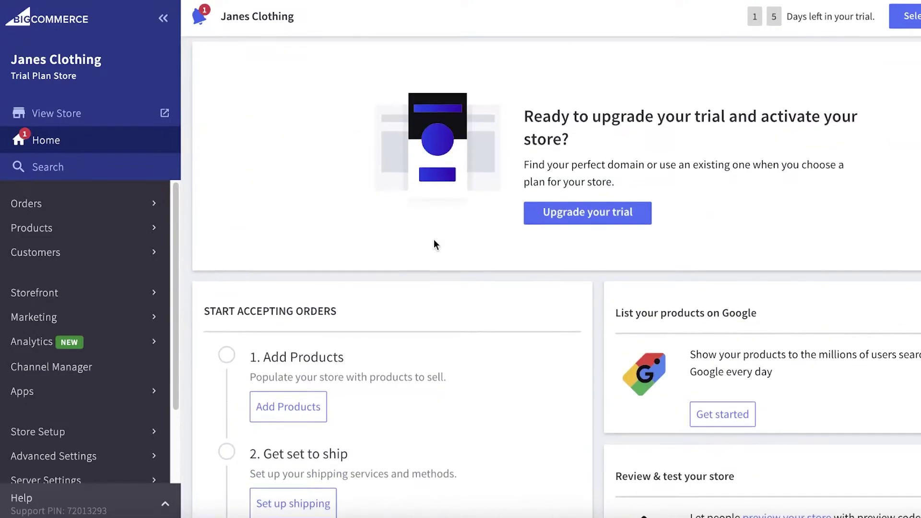
pyautogui.click(161, 17)
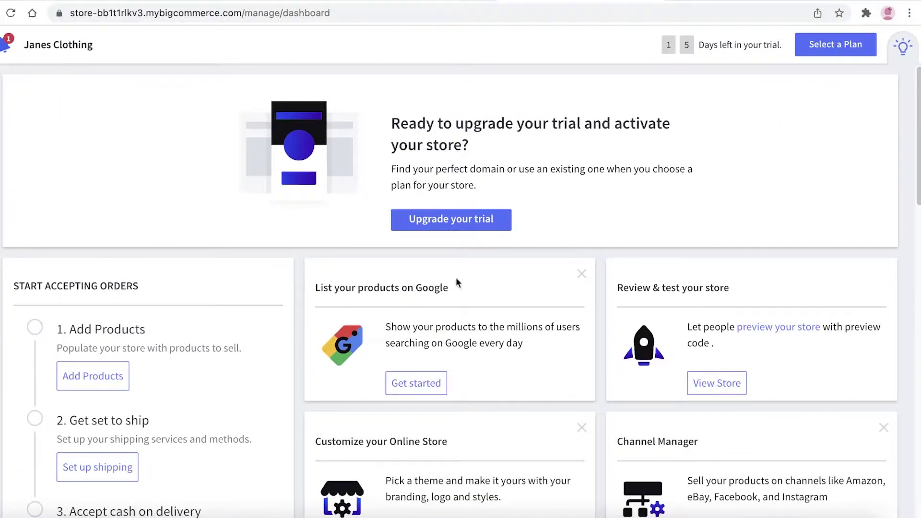
pyautogui.scroll(-1, 298, 308)
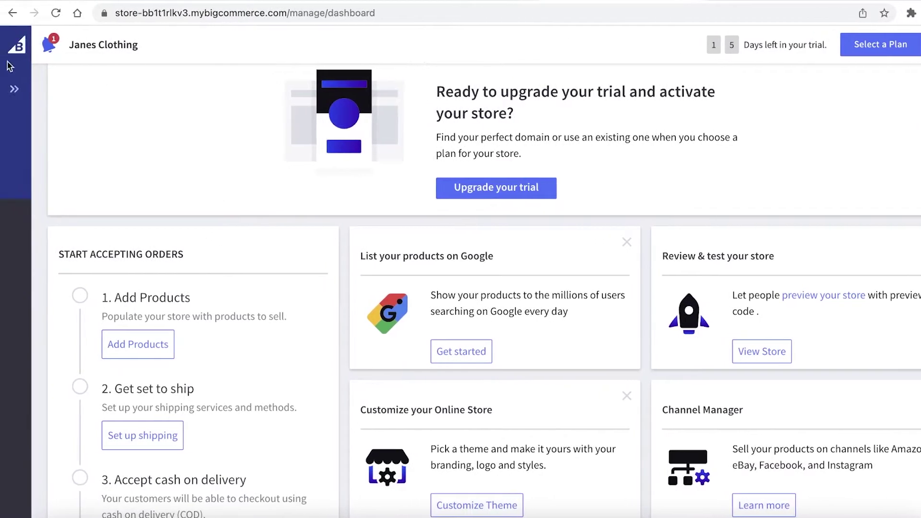
pyautogui.click(14, 93)
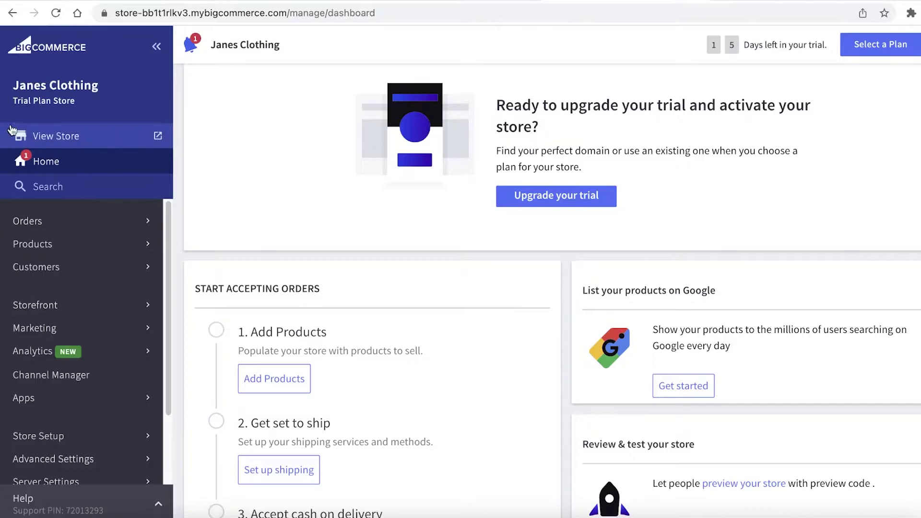
# Preview the storefront's sample Task Lamp homepage, then return to the admin dashboard.
pyautogui.click(29, 138)
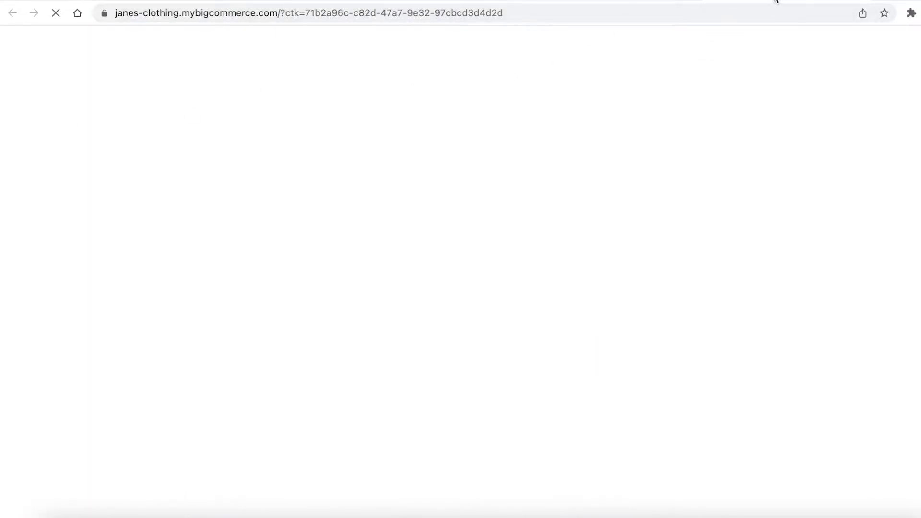
pyautogui.scroll(-5, 610, 163)
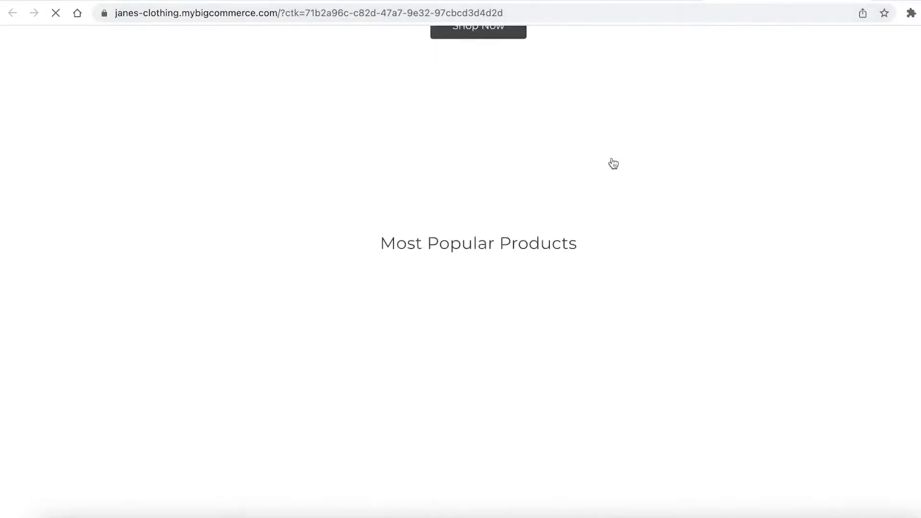
pyautogui.scroll(-10, 539, 155)
pyautogui.scroll(-5, 498, 168)
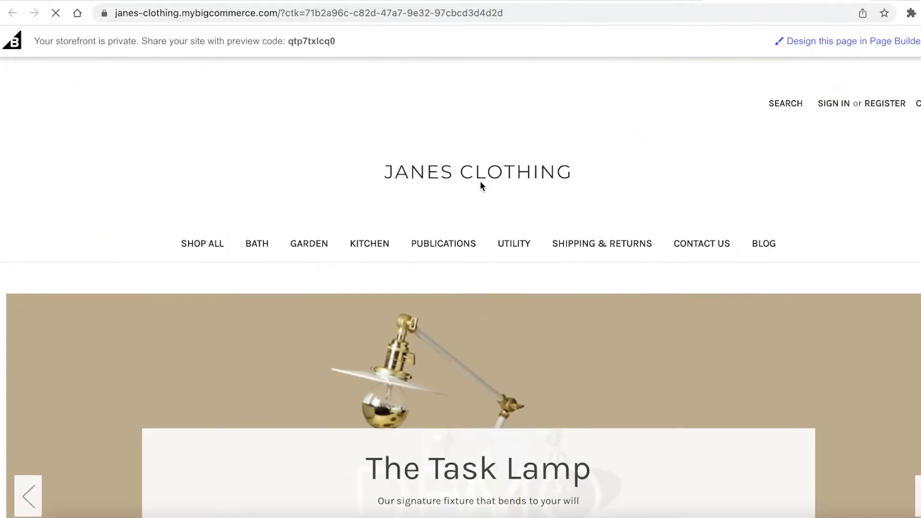
pyautogui.scroll(-5, 481, 185)
pyautogui.click(645, 3)
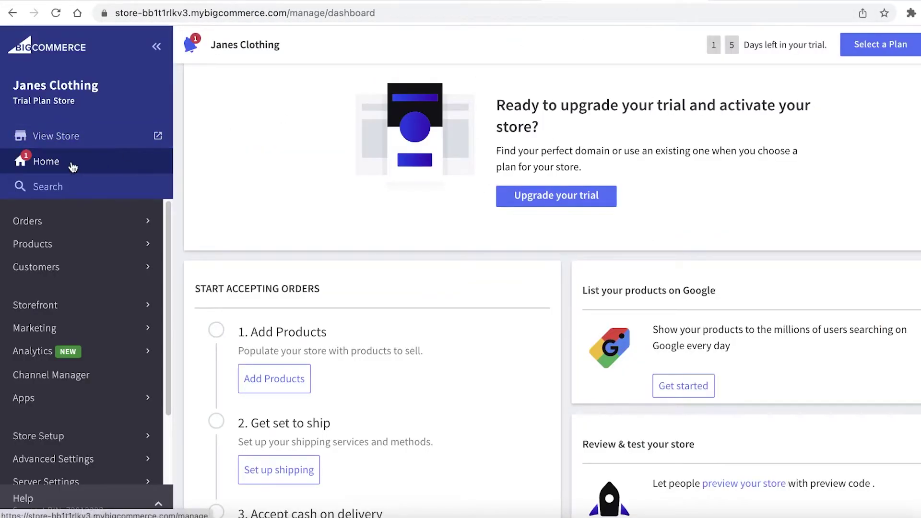
pyautogui.scroll(-10, 416, 325)
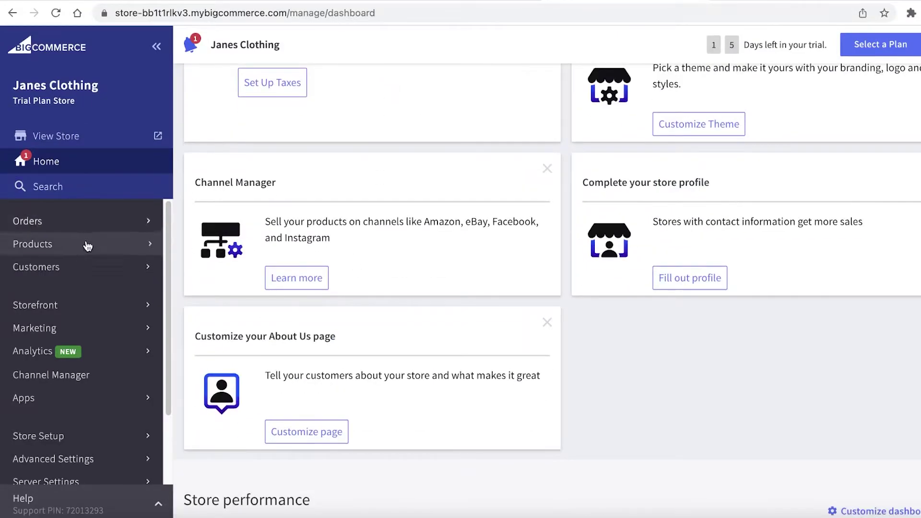
pyautogui.scroll(-1, 144, 243)
pyautogui.scroll(1, 89, 250)
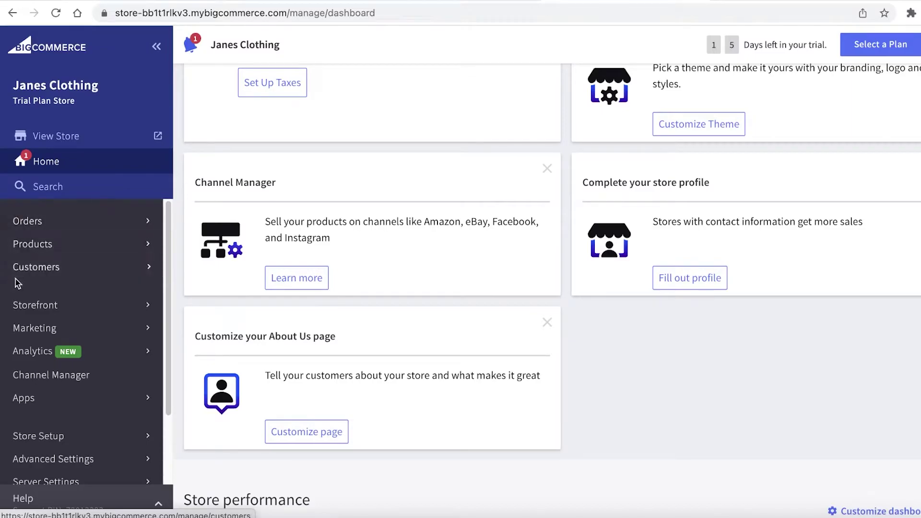
pyautogui.scroll(-1, 6, 242)
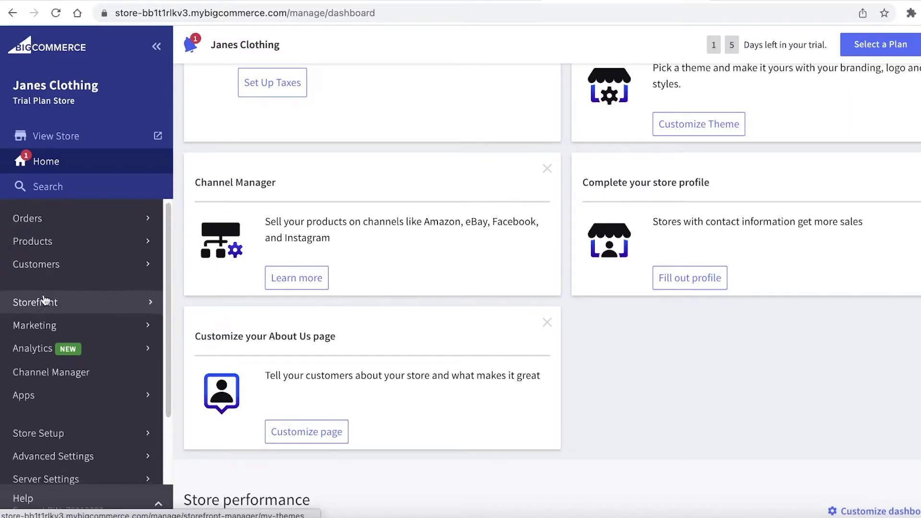
pyautogui.scroll(-1, 58, 376)
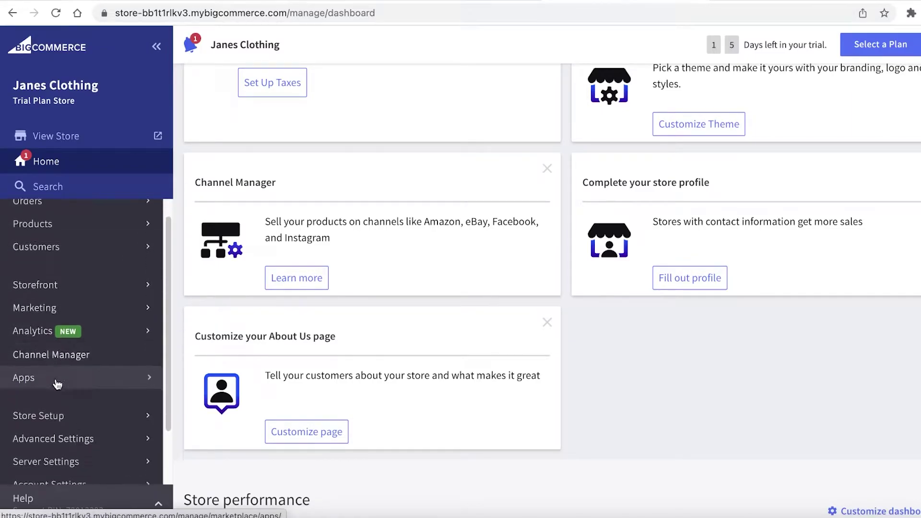
pyautogui.scroll(-3, 56, 382)
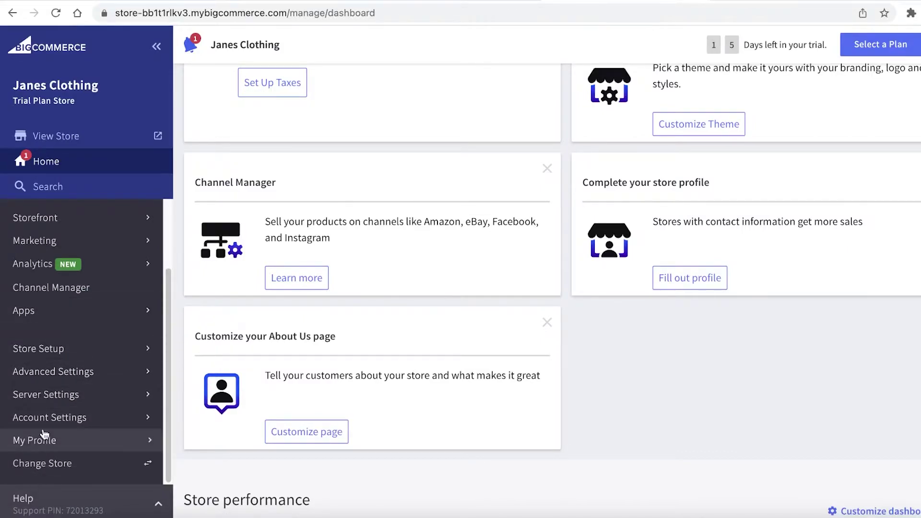
pyautogui.scroll(4, 48, 437)
pyautogui.scroll(10, 337, 314)
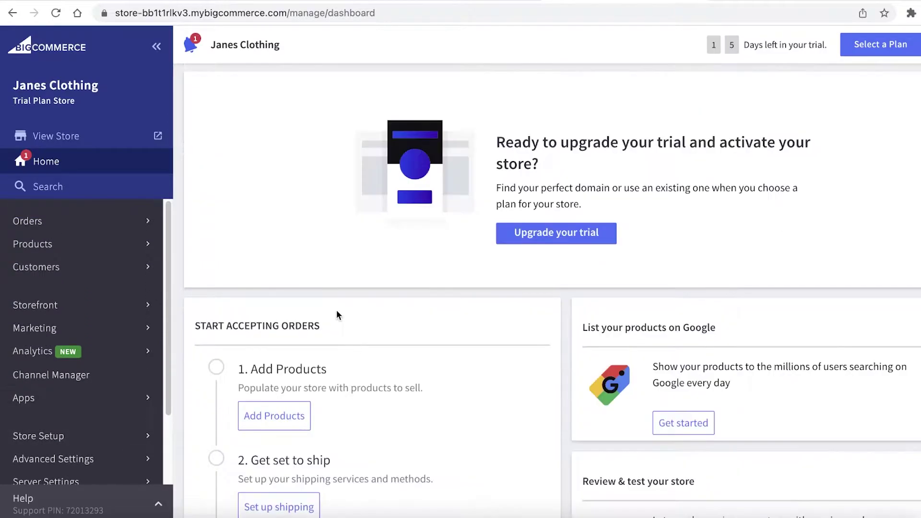
pyautogui.click(806, 2)
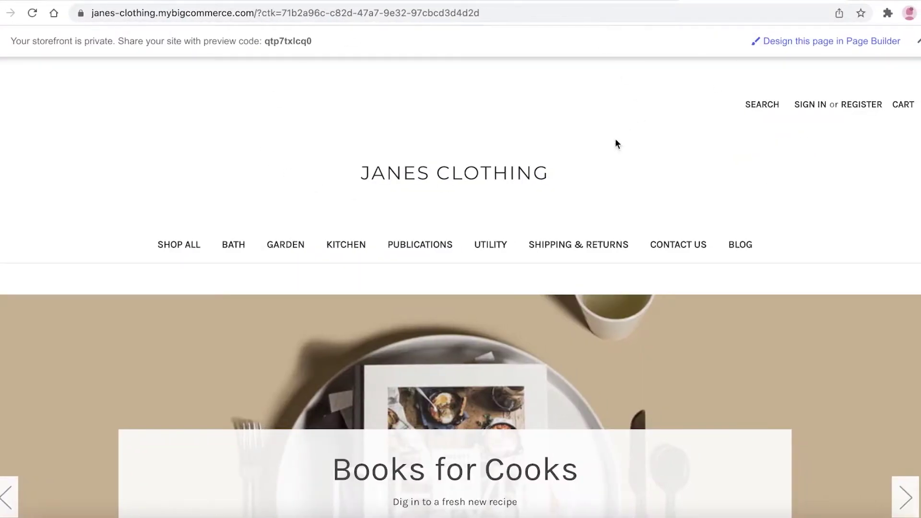
pyautogui.click(584, 2)
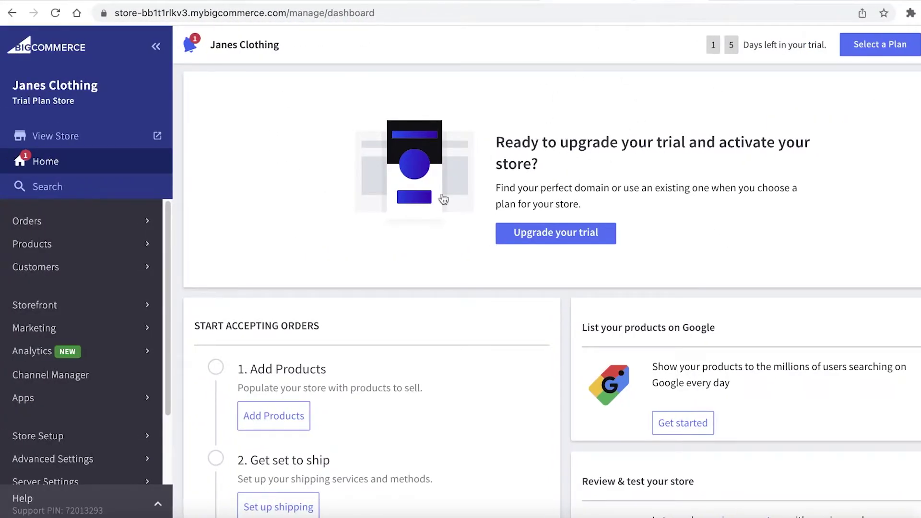
# Open the Storefront themes page and look over the current theme.
pyautogui.click(67, 305)
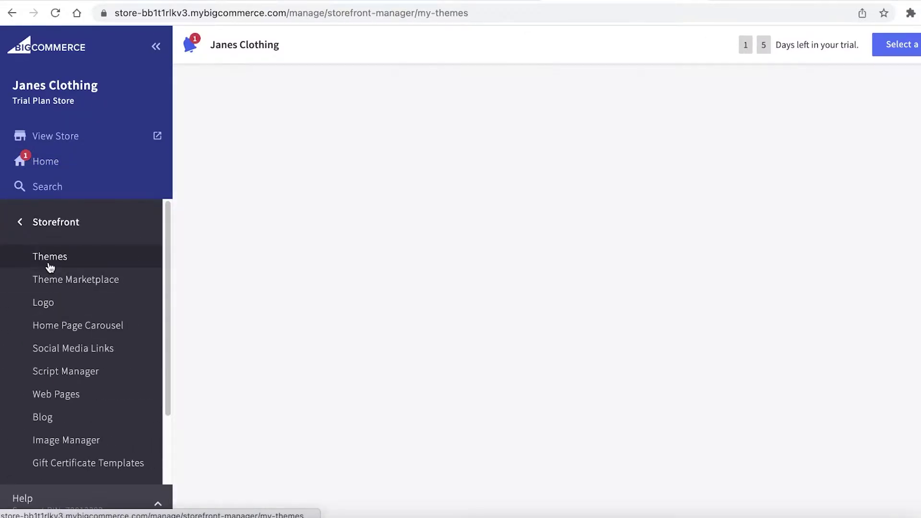
pyautogui.scroll(-2, 40, 373)
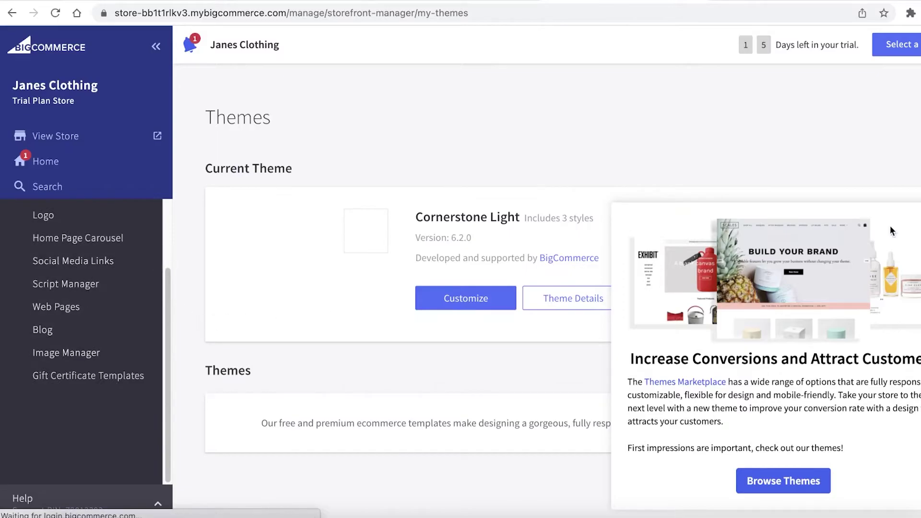
pyautogui.scroll(-1, 737, 240)
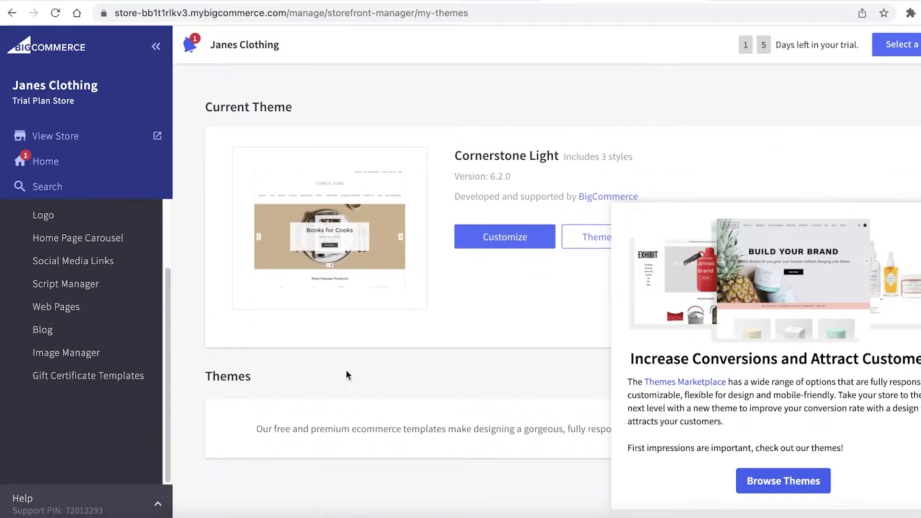
pyautogui.scroll(1, 347, 375)
pyautogui.scroll(2, 48, 240)
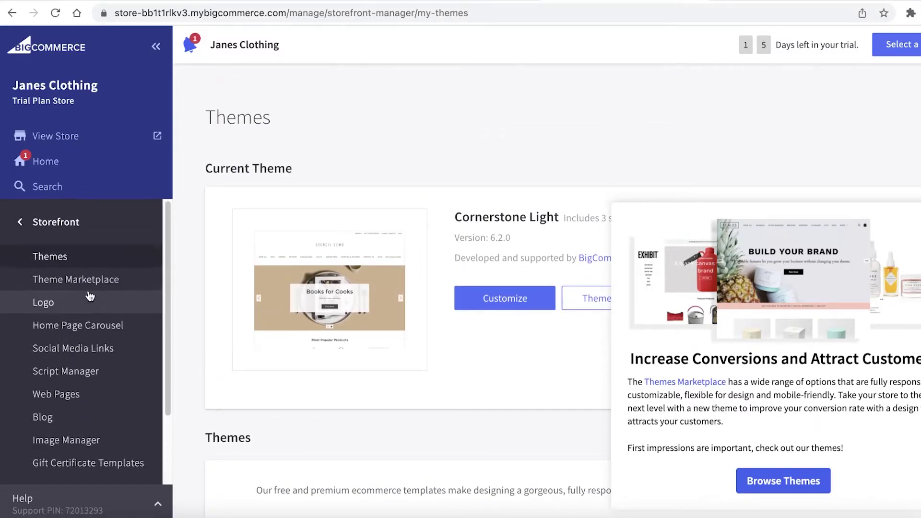
# Browse the Theme Marketplace and open the free Vault Cool theme's details.
pyautogui.click(755, 482)
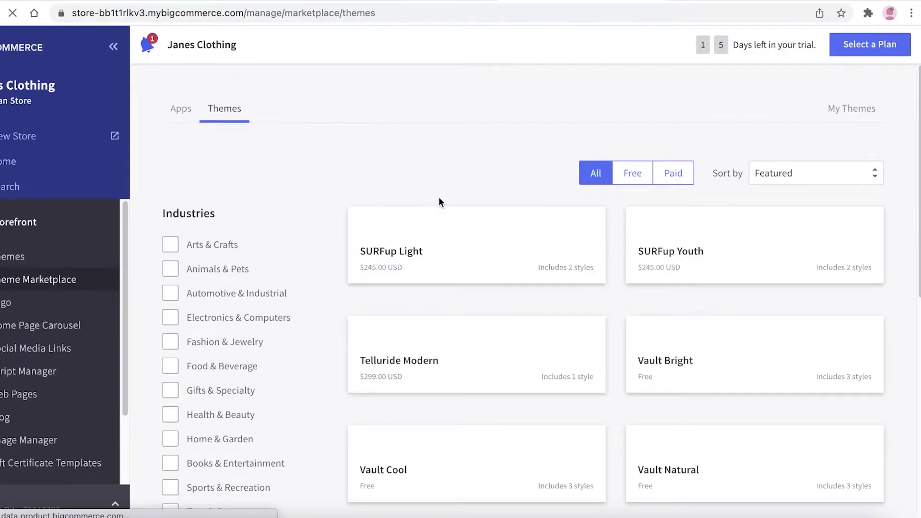
pyautogui.scroll(-10, 439, 198)
pyautogui.scroll(7, 451, 196)
pyautogui.scroll(-10, 465, 195)
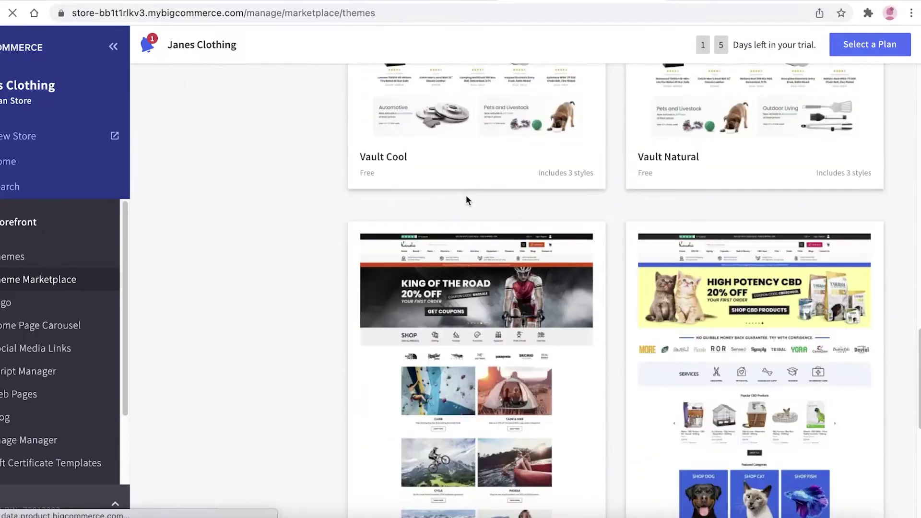
pyautogui.scroll(-10, 600, 240)
pyautogui.scroll(10, 602, 235)
pyautogui.scroll(1, 769, 295)
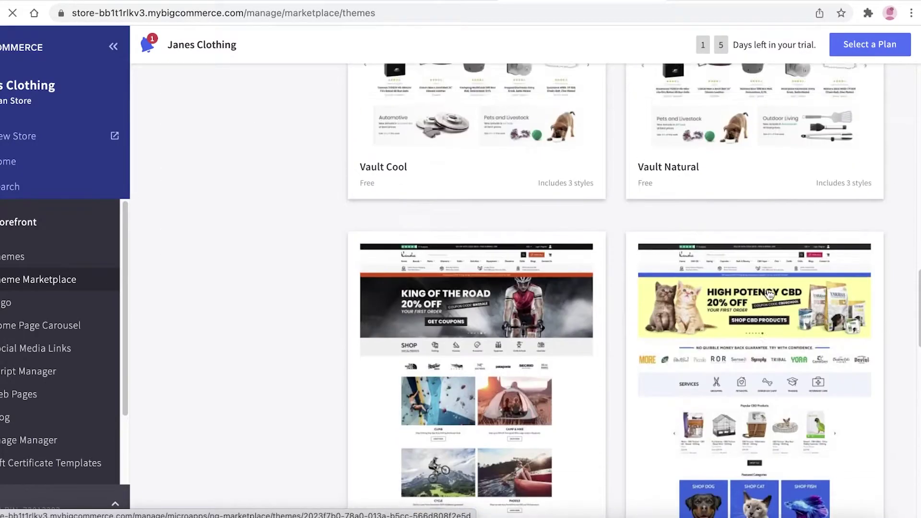
pyautogui.scroll(5, 770, 295)
pyautogui.click(428, 245)
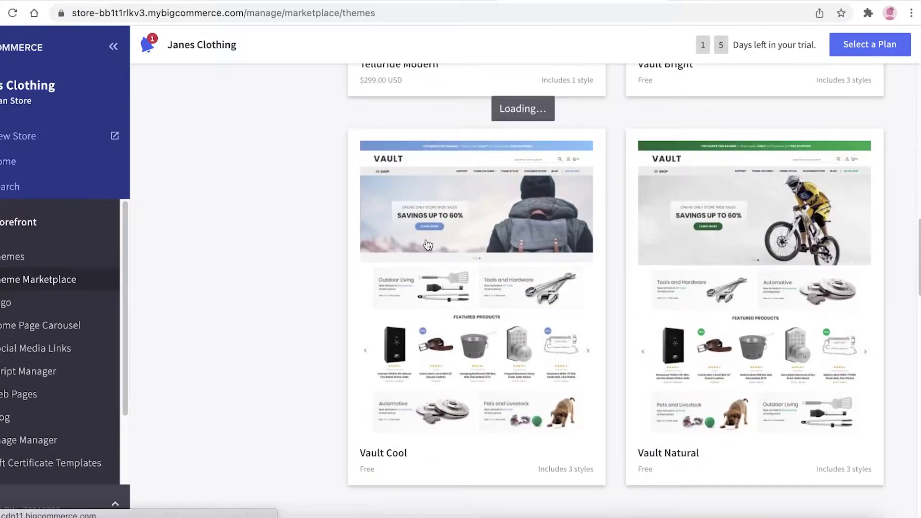
# Add and apply Vault Cool as the current theme, then start customizing the Homepage.
pyautogui.click(848, 138)
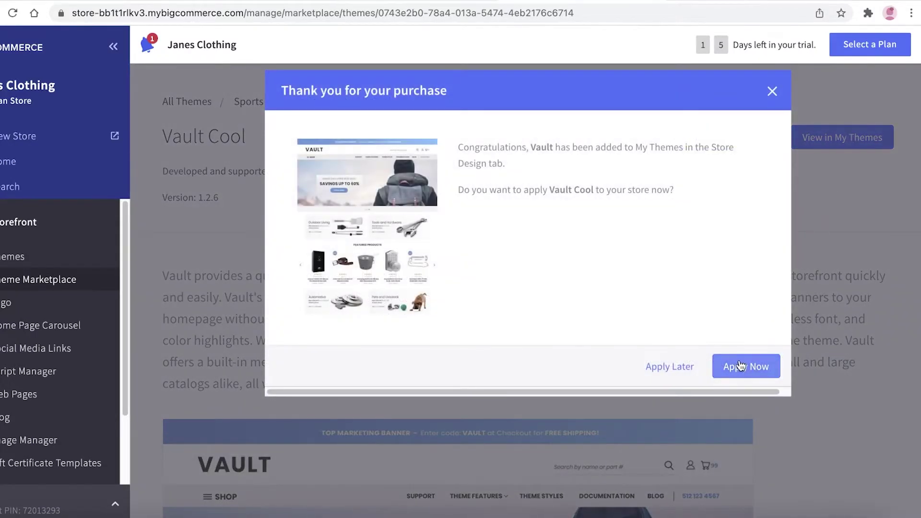
pyautogui.click(740, 361)
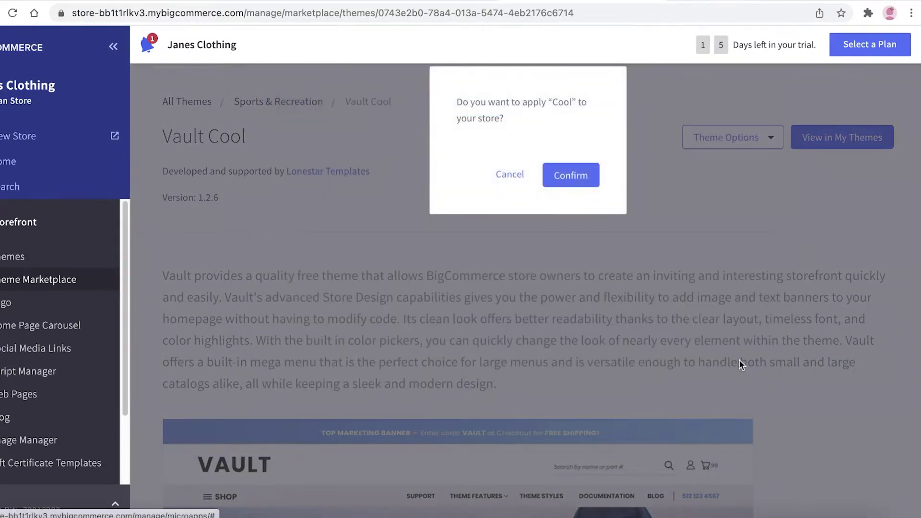
pyautogui.click(571, 177)
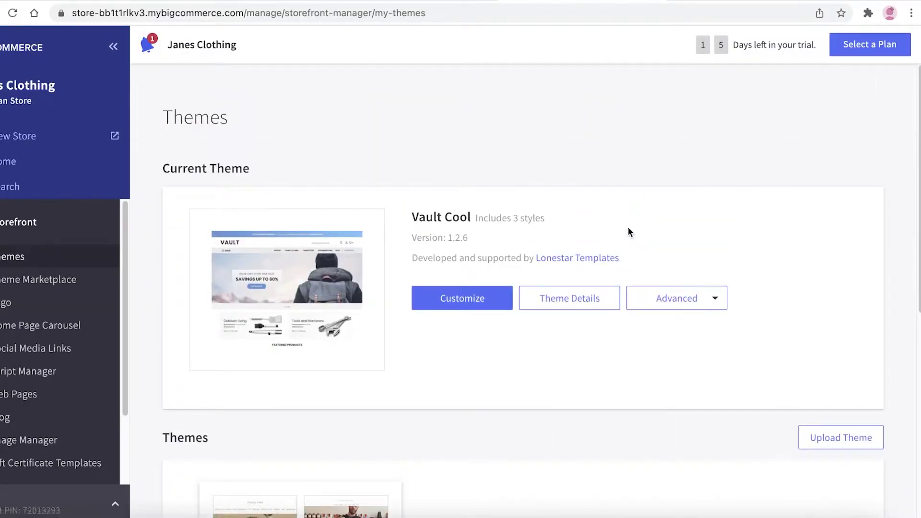
pyautogui.click(473, 298)
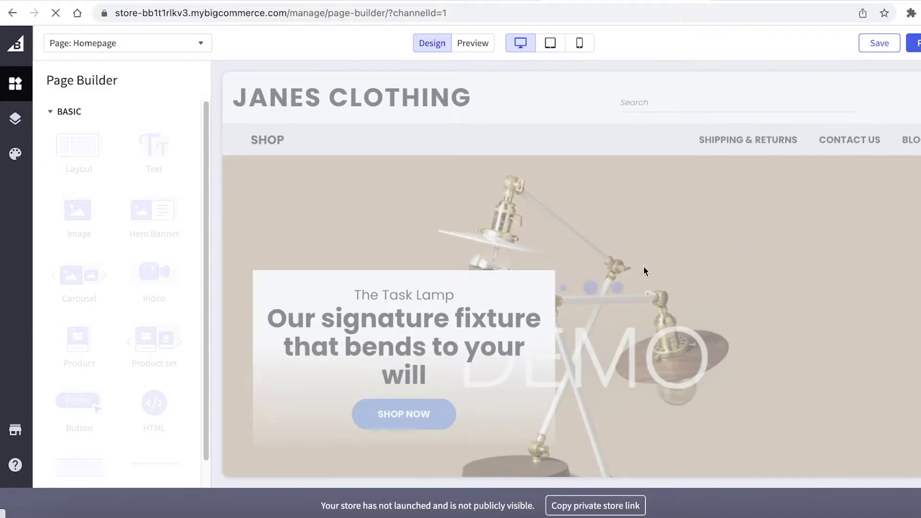
pyautogui.scroll(-10, 528, 238)
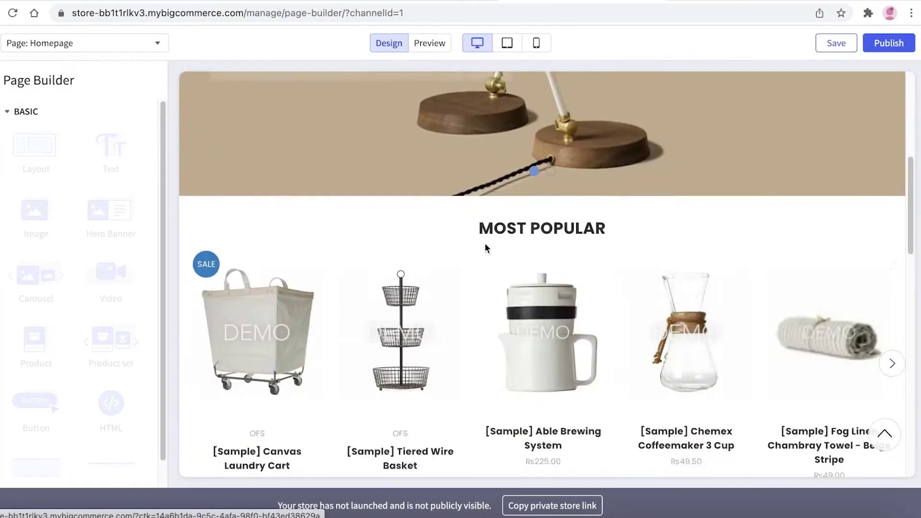
pyautogui.scroll(10, 488, 259)
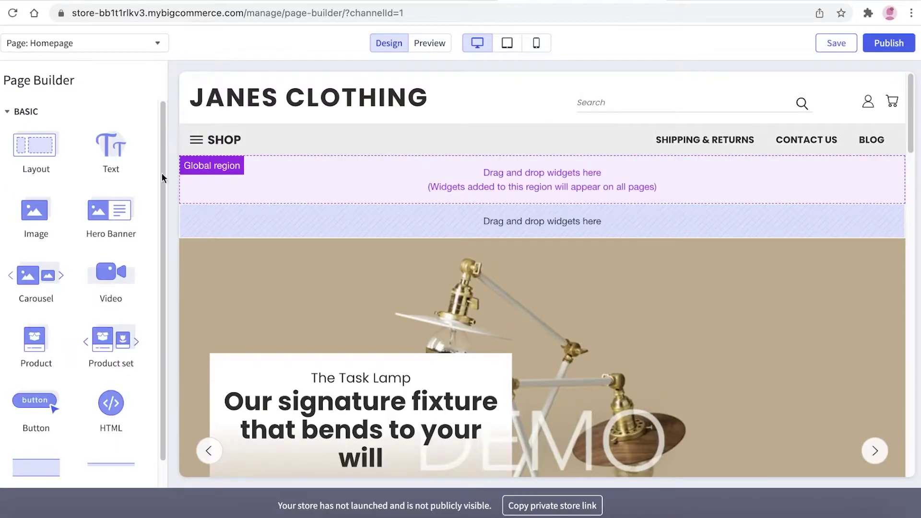
pyautogui.scroll(-5, 407, 290)
pyautogui.scroll(5, 382, 289)
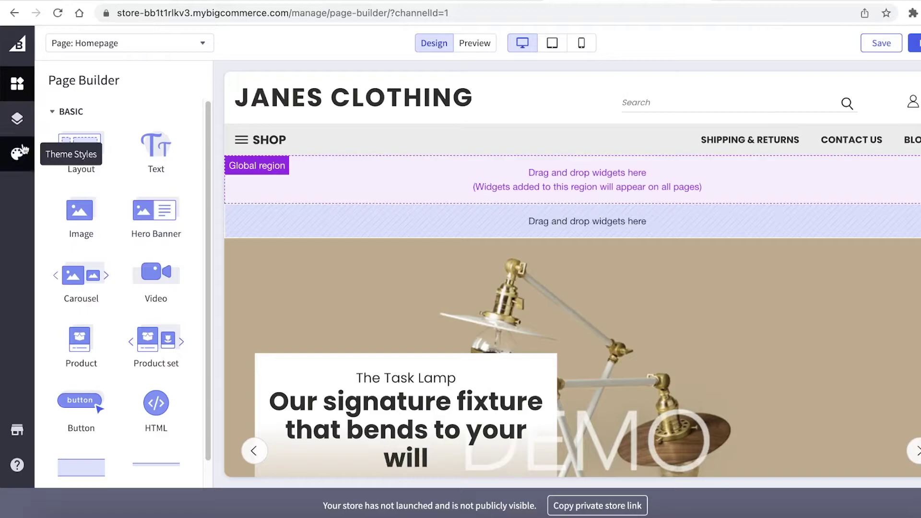
pyautogui.click(17, 118)
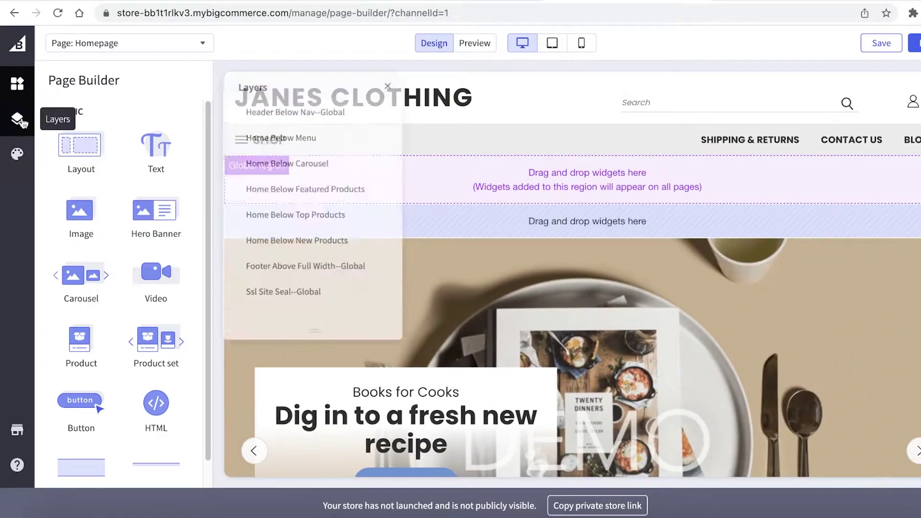
pyautogui.moveTo(307, 338)
pyautogui.mouseDown()
pyautogui.moveTo(302, 378)
pyautogui.moveTo(321, 319)
pyautogui.moveTo(319, 330)
pyautogui.mouseUp()
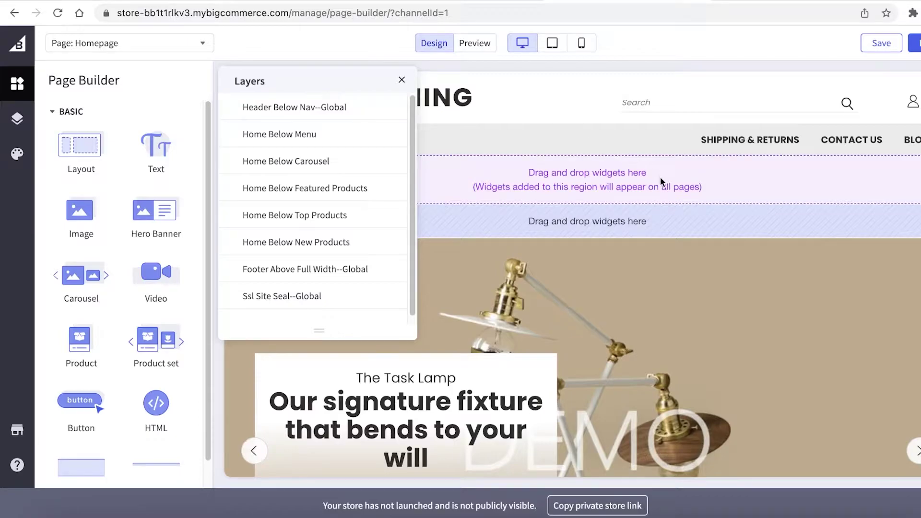
pyautogui.click(557, 145)
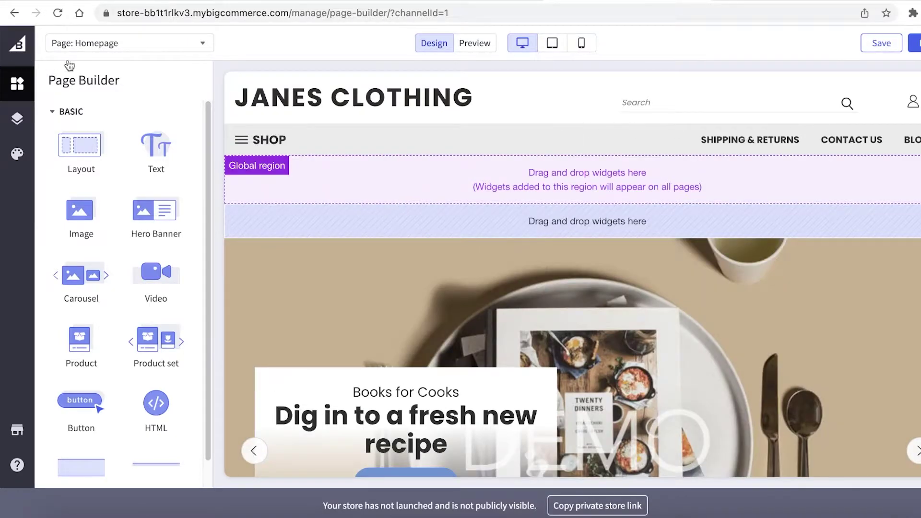
pyautogui.scroll(-20, 449, 235)
pyautogui.scroll(20, 391, 239)
pyautogui.scroll(-8, 390, 237)
pyautogui.scroll(8, 355, 242)
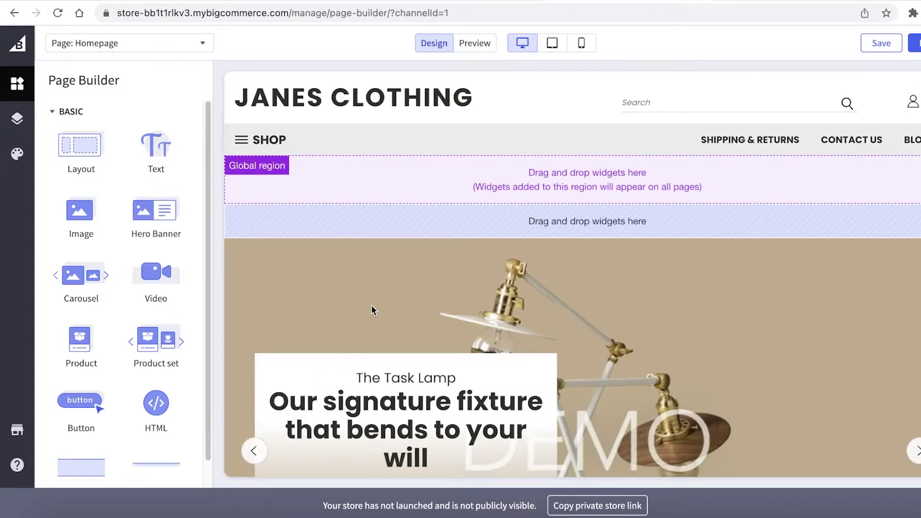
pyautogui.scroll(-10, 371, 306)
pyautogui.scroll(3, 371, 306)
pyautogui.scroll(-5, 258, 308)
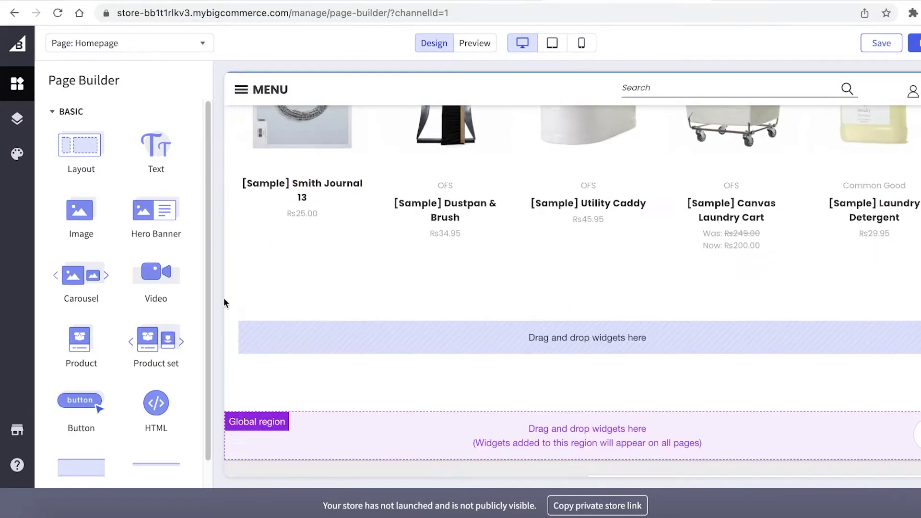
pyautogui.scroll(-1, 197, 307)
pyautogui.scroll(1, 104, 436)
pyautogui.scroll(10, 434, 232)
pyautogui.scroll(3, 434, 228)
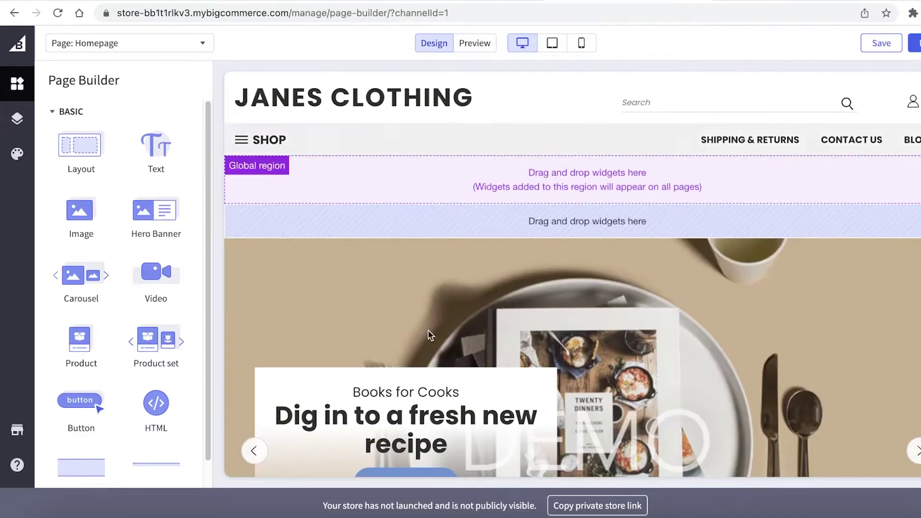
pyautogui.scroll(-5, 428, 335)
pyautogui.scroll(6, 847, 189)
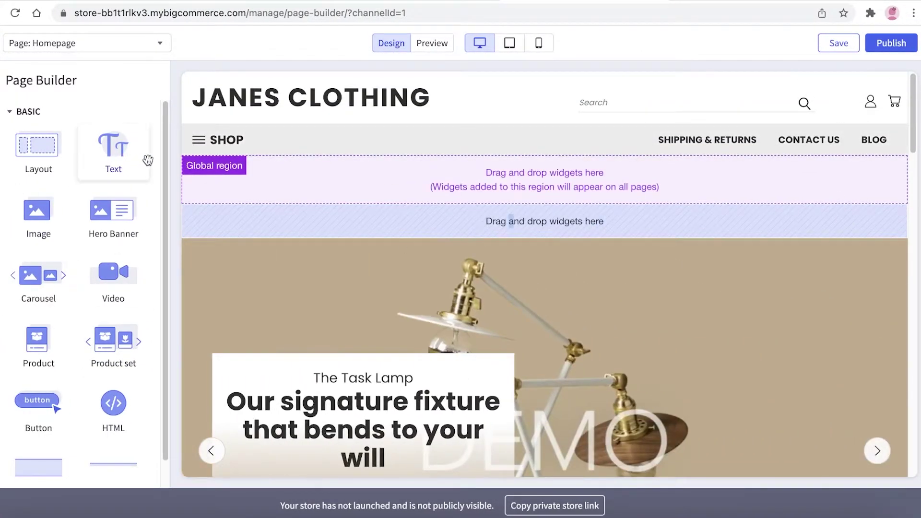
# Place a Text widget reading 'welcome' under the header, then return to the widget list.
pyautogui.moveTo(131, 159); pyautogui.dragTo(424, 219)
pyautogui.write('welcome')
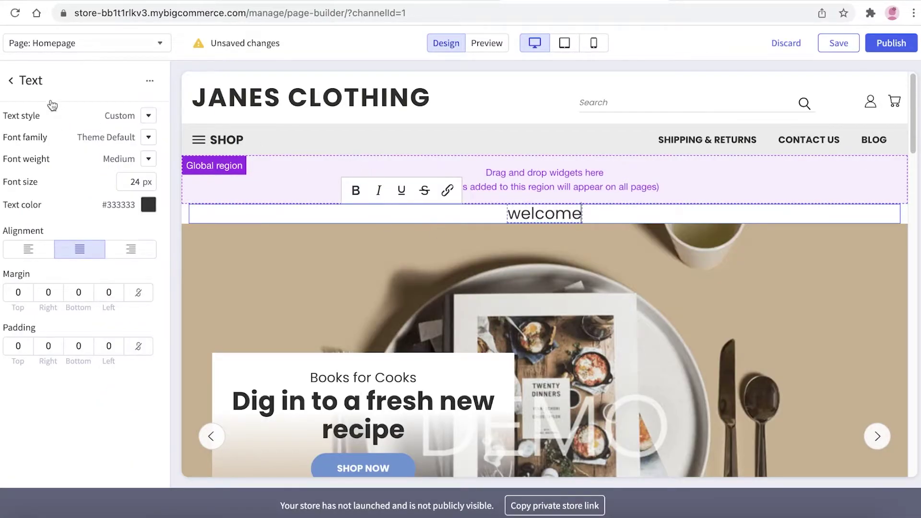
pyautogui.click(53, 105)
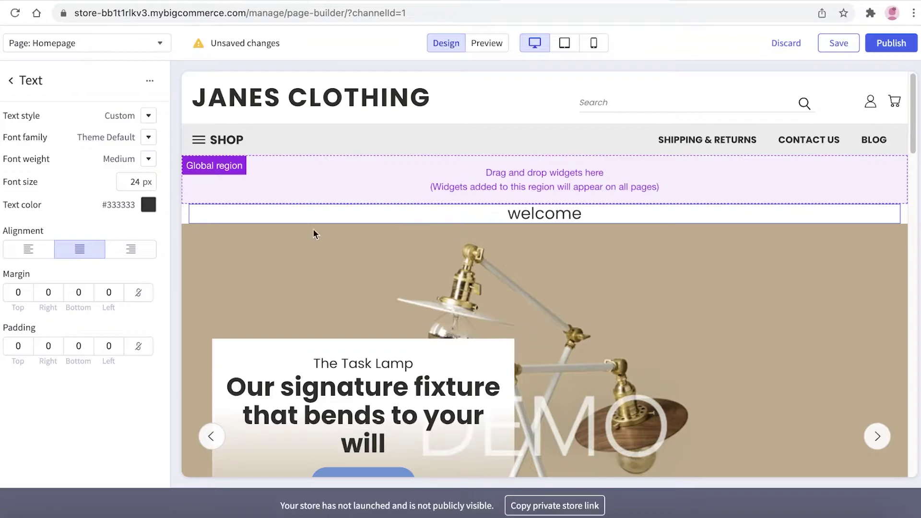
pyautogui.click(30, 82)
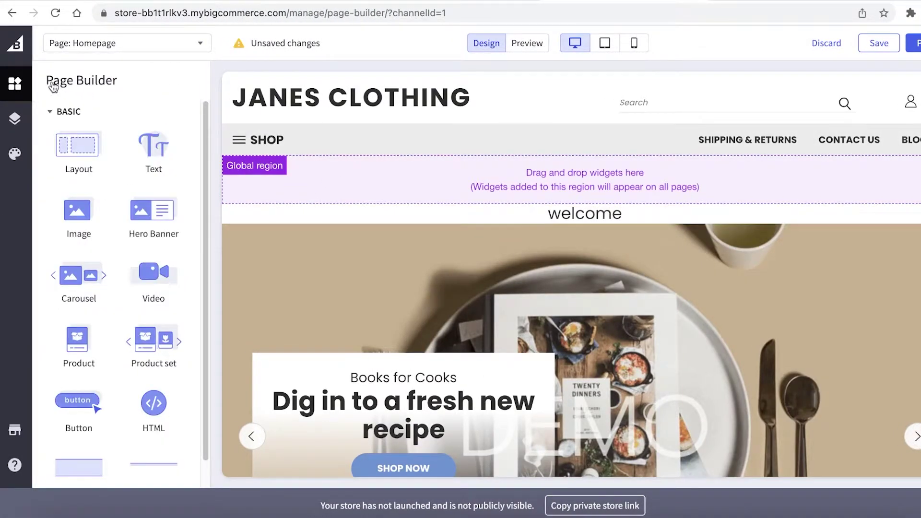
pyautogui.click(15, 154)
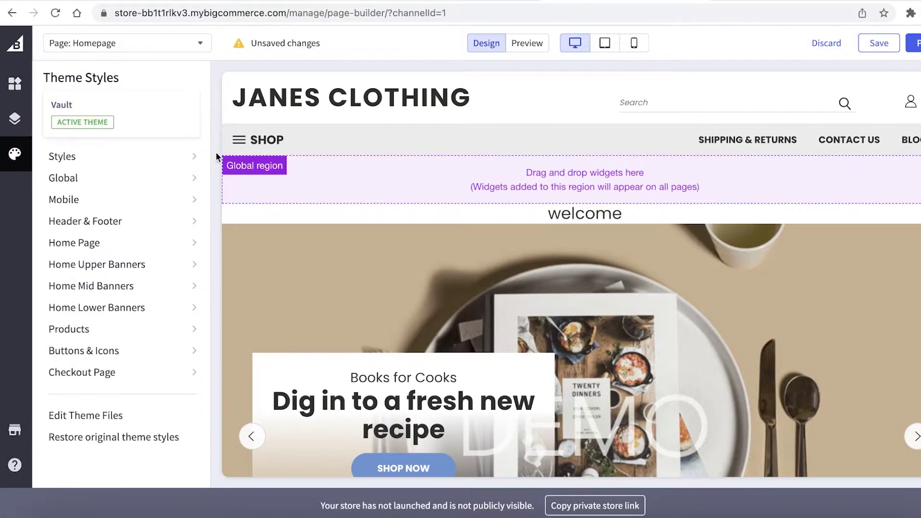
pyautogui.click(14, 84)
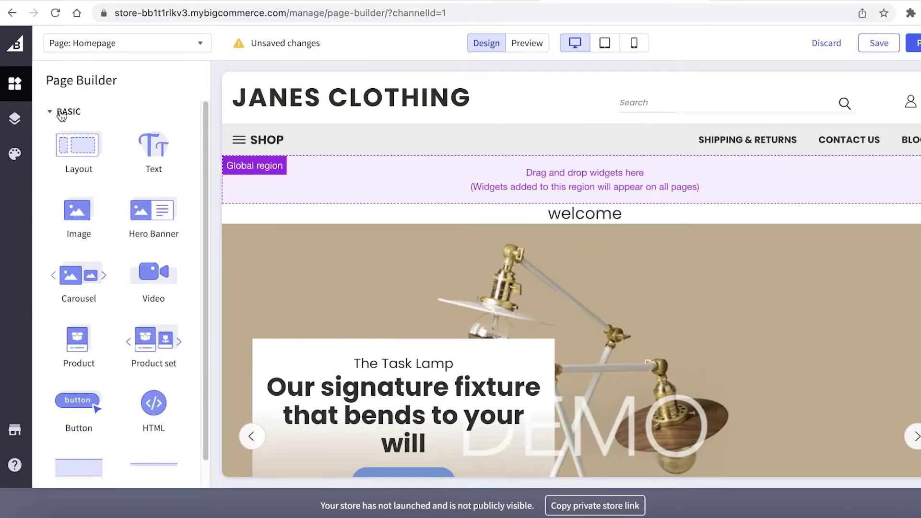
pyautogui.scroll(-1, 128, 218)
pyautogui.scroll(-10, 383, 245)
pyautogui.scroll(5, 383, 241)
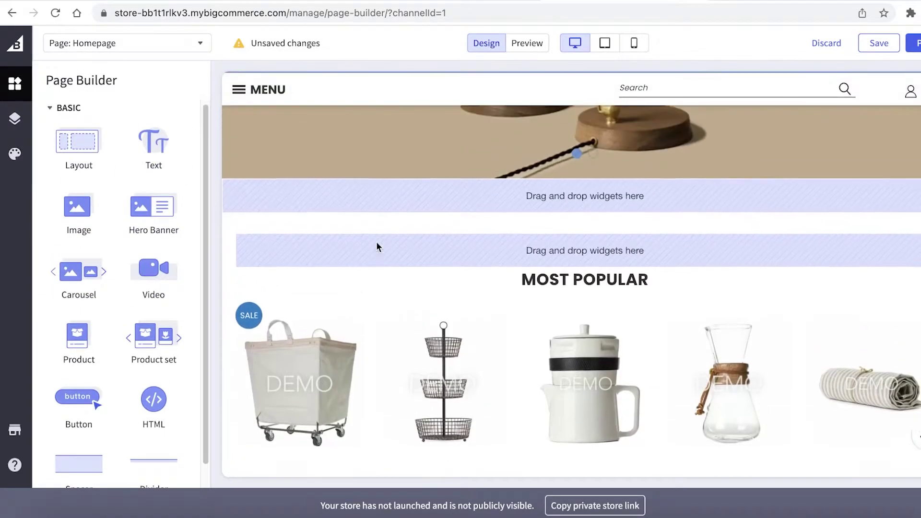
pyautogui.doubleClick(338, 229)
pyautogui.scroll(4, 329, 199)
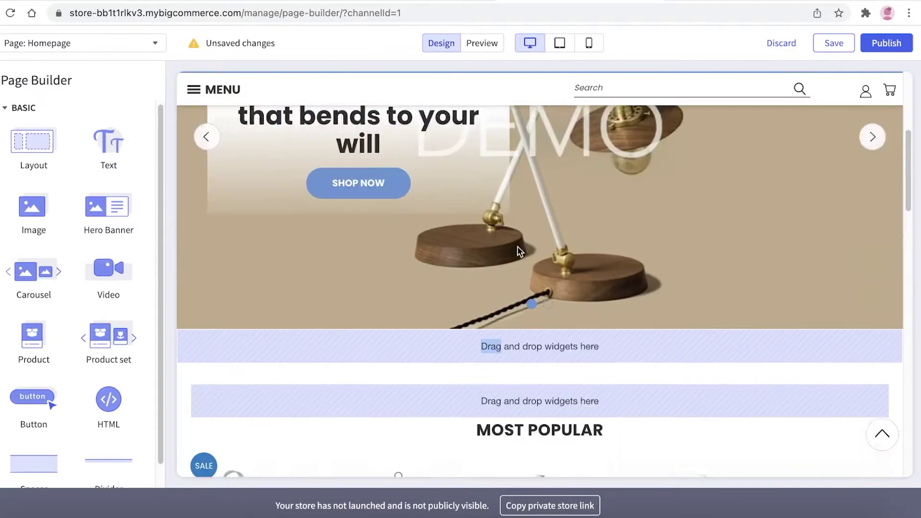
pyautogui.scroll(-5, 806, 288)
pyautogui.scroll(5, 700, 283)
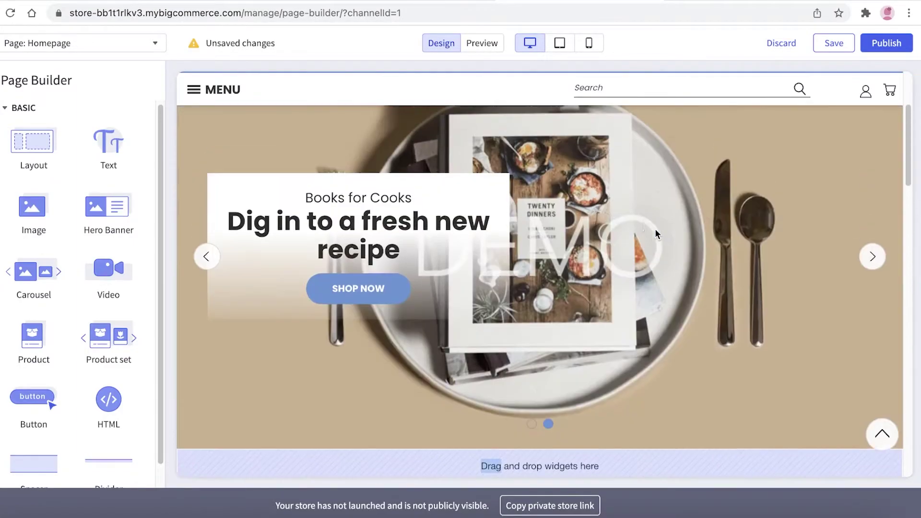
pyautogui.scroll(-5, 575, 232)
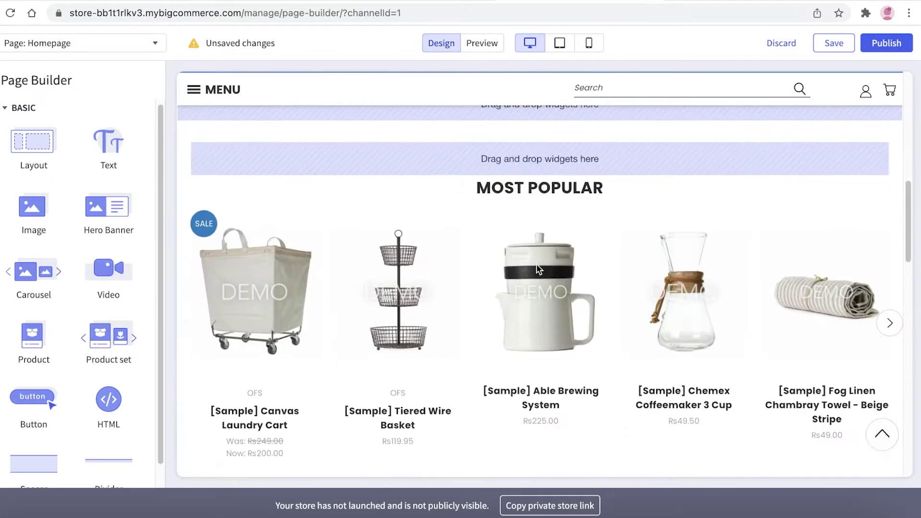
# Add an Image widget below the carousel, keeping the plant-in-glass-vase picture.
pyautogui.moveTo(39, 214); pyautogui.dragTo(641, 198)
pyautogui.scroll(-8, 639, 197)
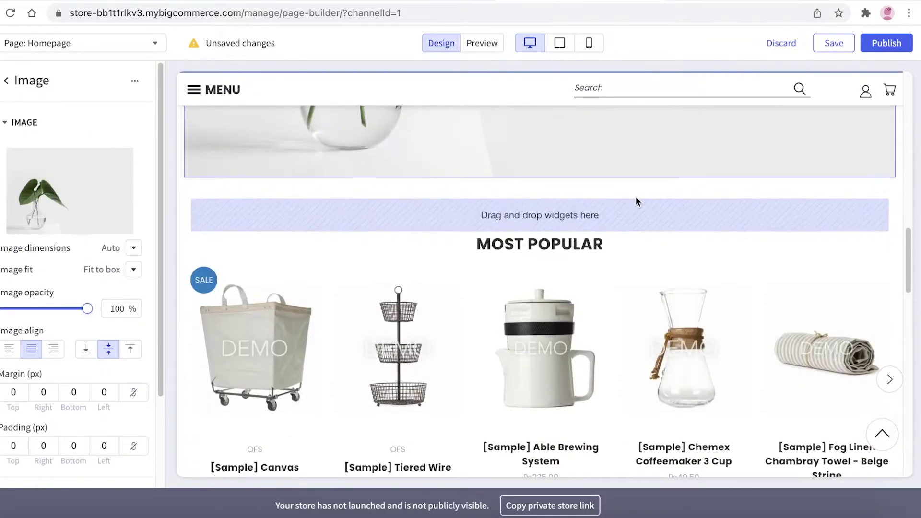
pyautogui.scroll(5, 635, 201)
pyautogui.click(32, 211)
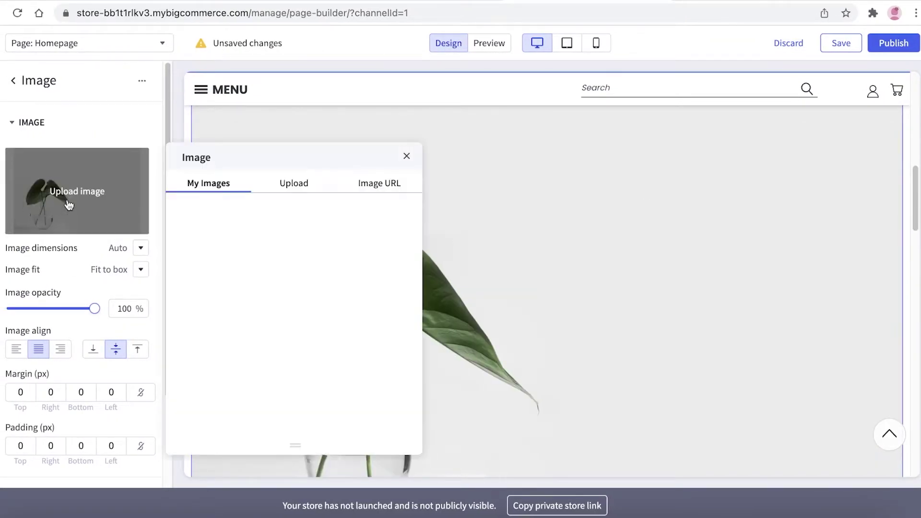
pyautogui.click(299, 187)
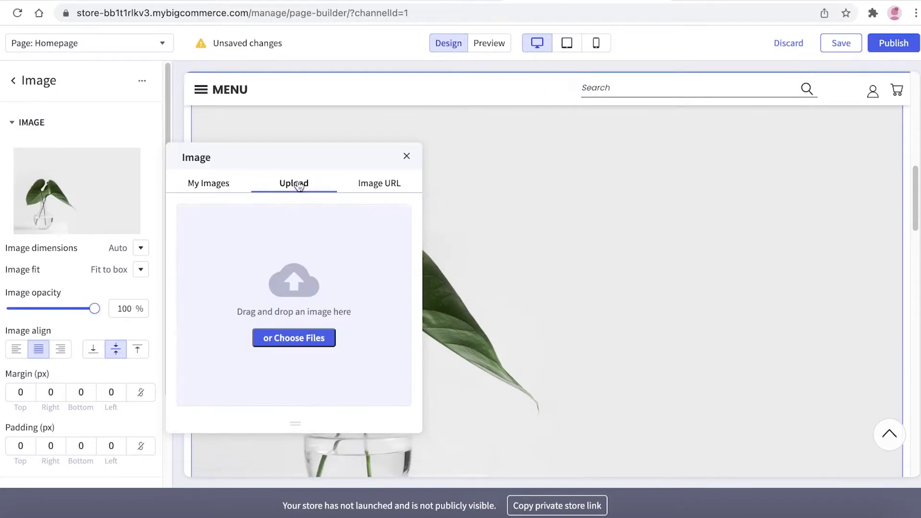
pyautogui.click(390, 190)
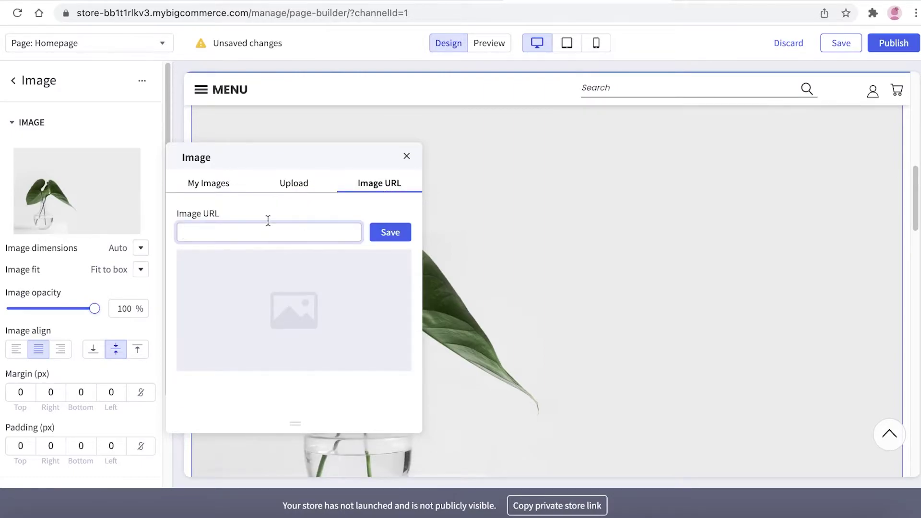
pyautogui.click(325, 188)
pyautogui.click(407, 156)
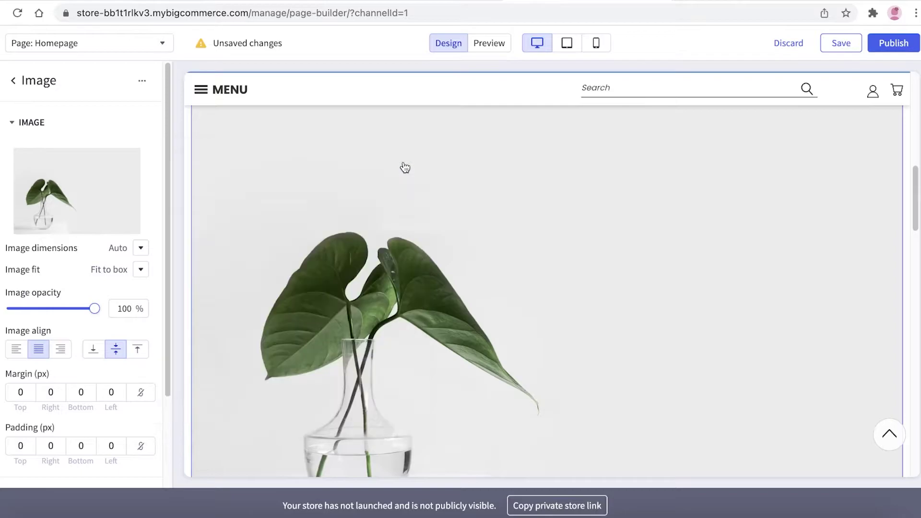
# Review the updated homepage layout and bring up the list of store pages.
pyautogui.scroll(-5, 415, 269)
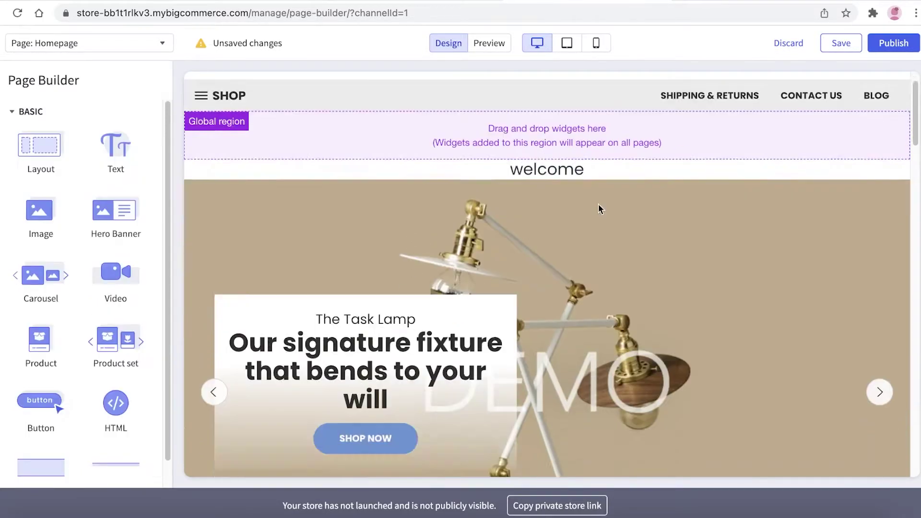
pyautogui.scroll(-8, 437, 262)
pyautogui.scroll(4, 437, 262)
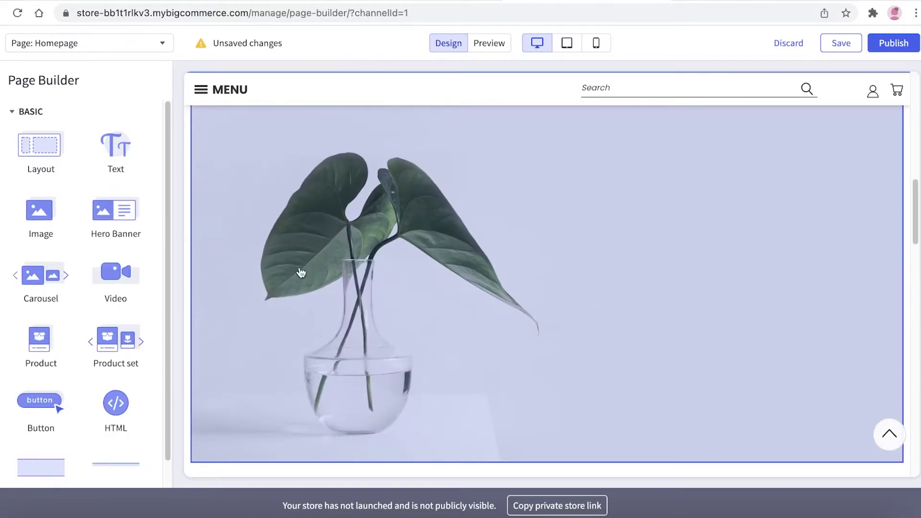
pyautogui.scroll(-1, 391, 273)
pyautogui.scroll(10, 391, 273)
pyautogui.scroll(-7, 319, 138)
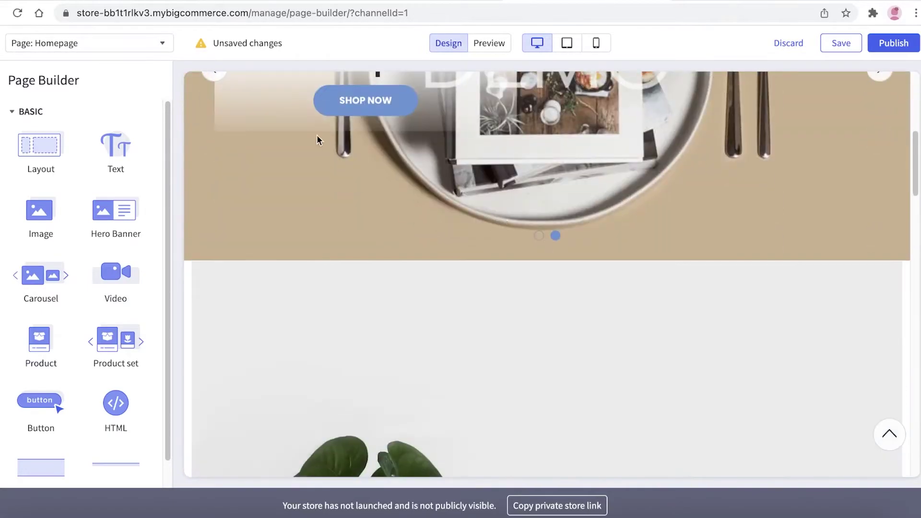
pyautogui.scroll(7, 318, 138)
pyautogui.click(61, 46)
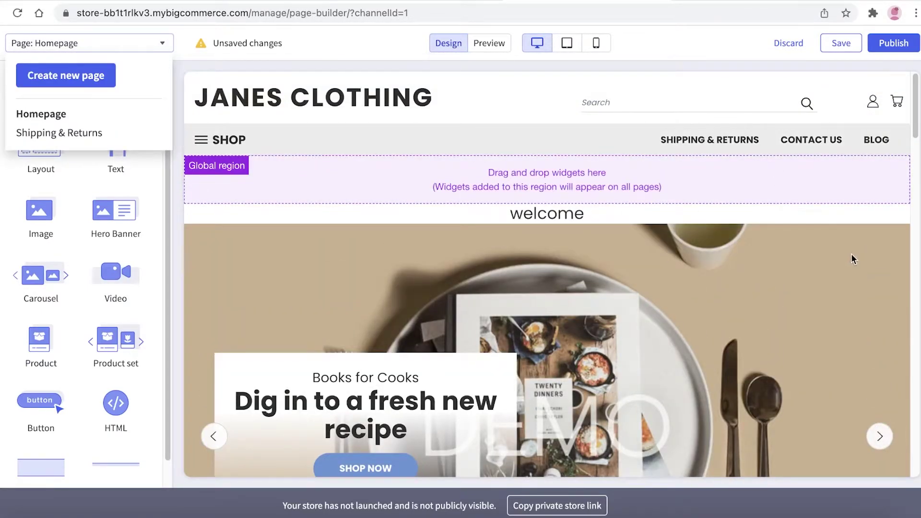
pyautogui.scroll(-15, 255, 283)
pyautogui.scroll(16, 794, 329)
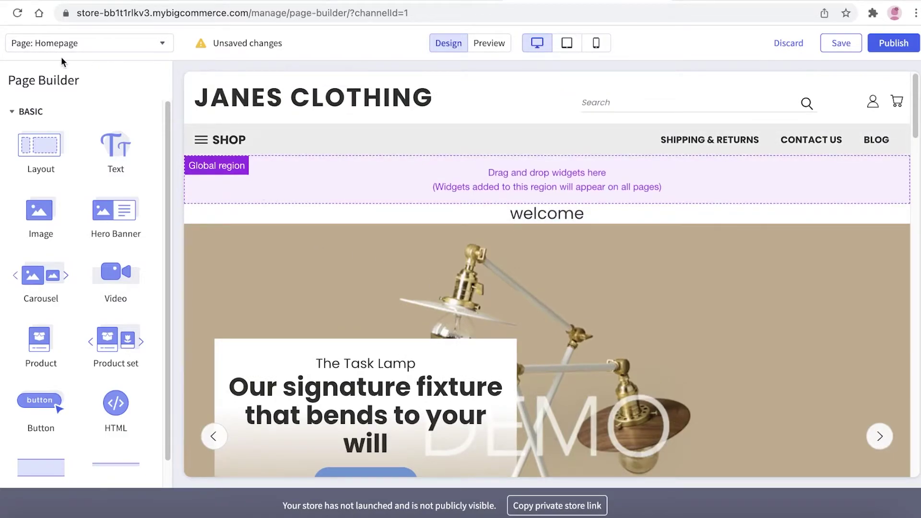
# Create a 'PRODUCTS' page with no parent page, shown in the navigation menu.
pyautogui.click(102, 43)
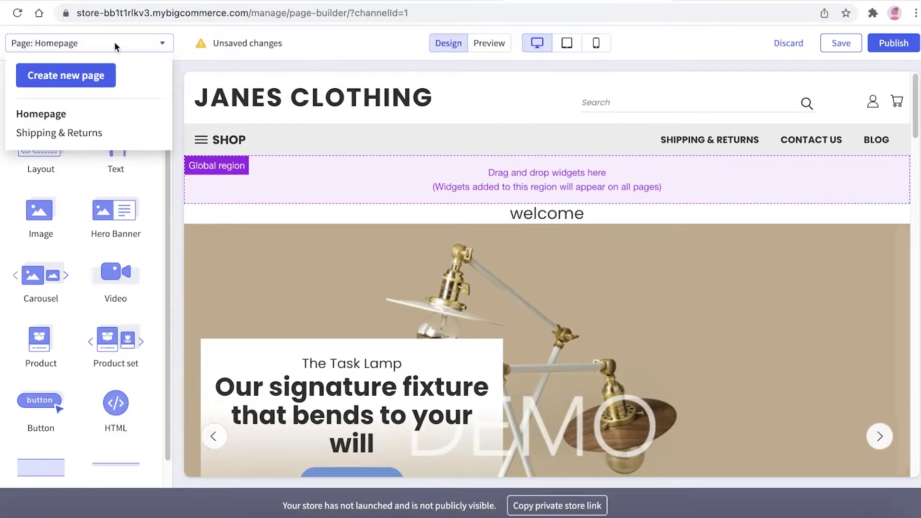
pyautogui.click(85, 78)
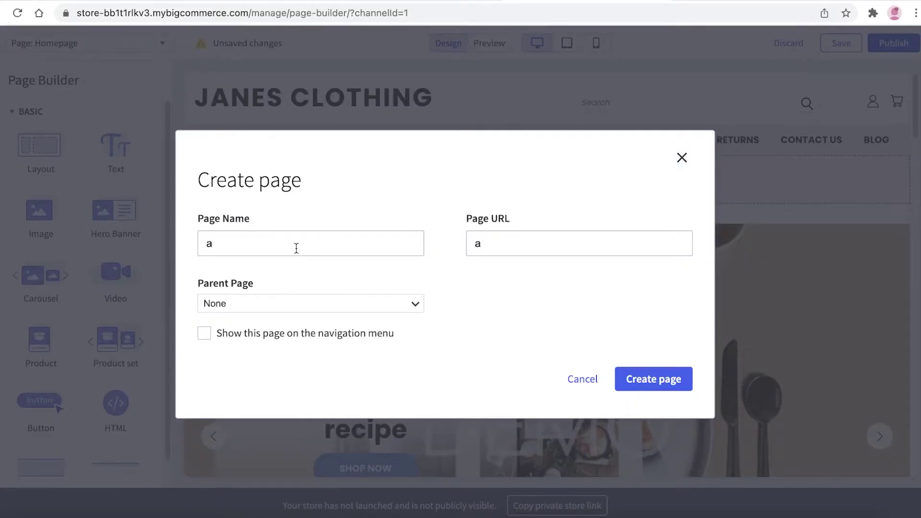
pyautogui.write('PROD')
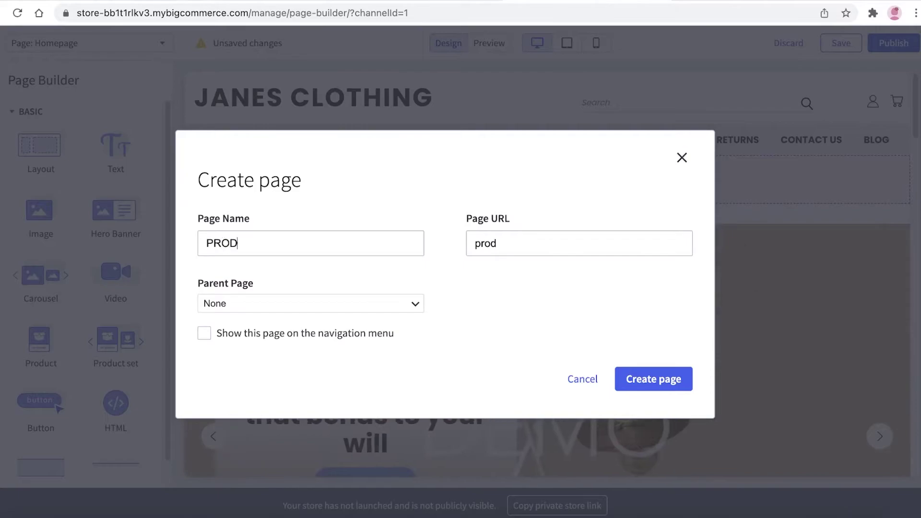
pyautogui.write('UCTS')
pyautogui.click(353, 304)
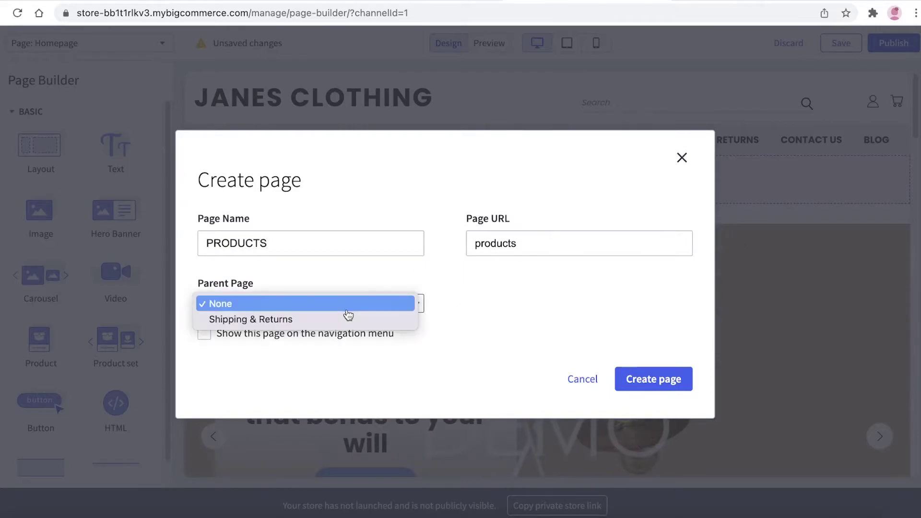
pyautogui.click(347, 310)
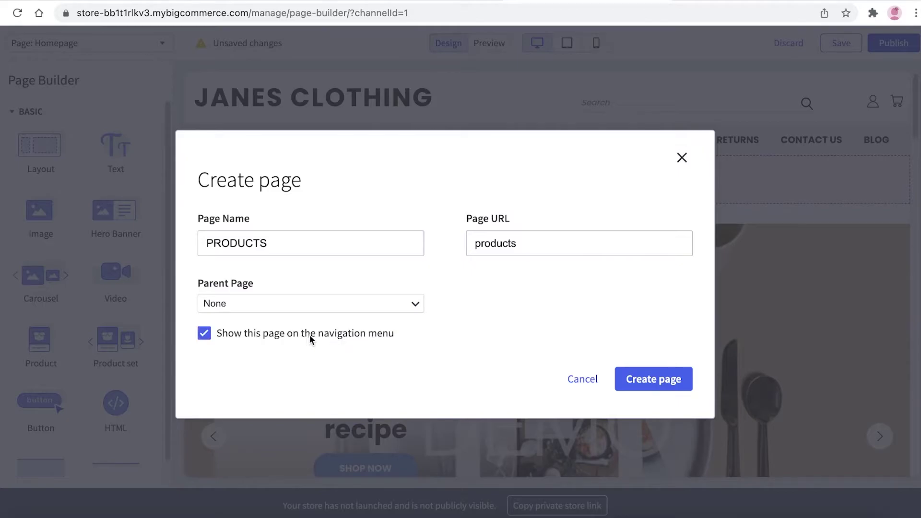
pyautogui.click(663, 384)
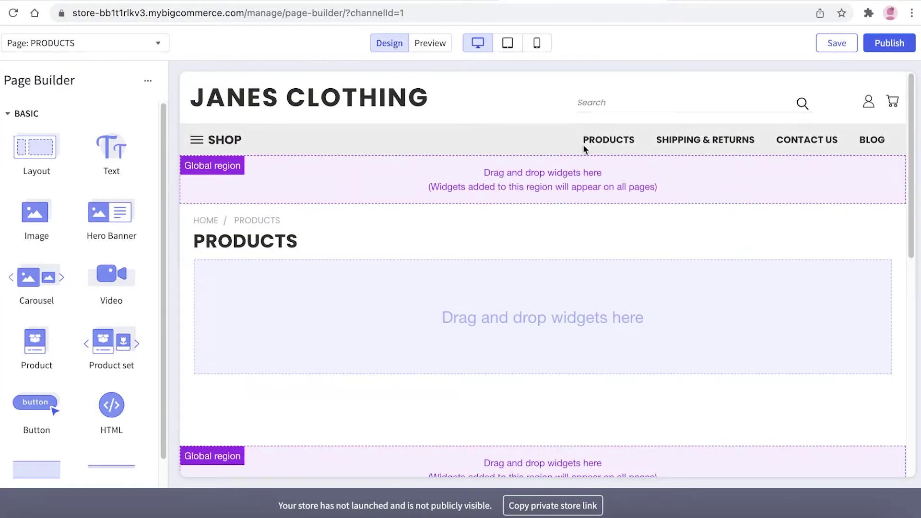
# Add a Product widget to the PRODUCTS page, leaving its product search empty.
pyautogui.scroll(-3, 253, 309)
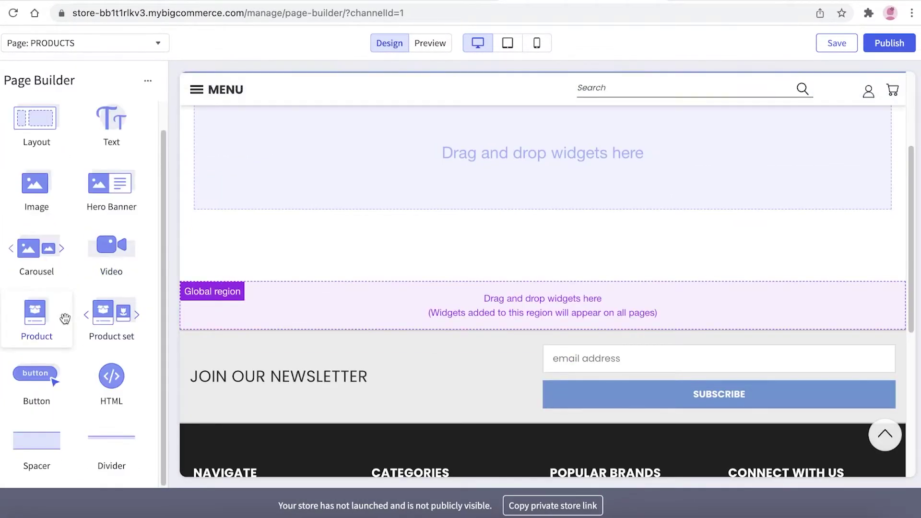
pyautogui.scroll(3, 885, 257)
pyautogui.moveTo(23, 348); pyautogui.dragTo(274, 302)
pyautogui.scroll(-10, 274, 307)
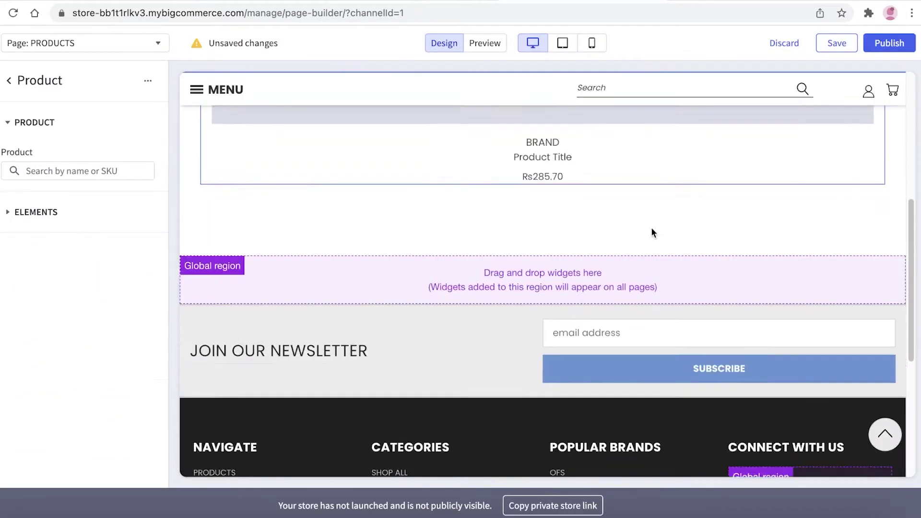
pyautogui.scroll(10, 472, 243)
pyautogui.scroll(-15, 446, 277)
pyautogui.scroll(10, 446, 277)
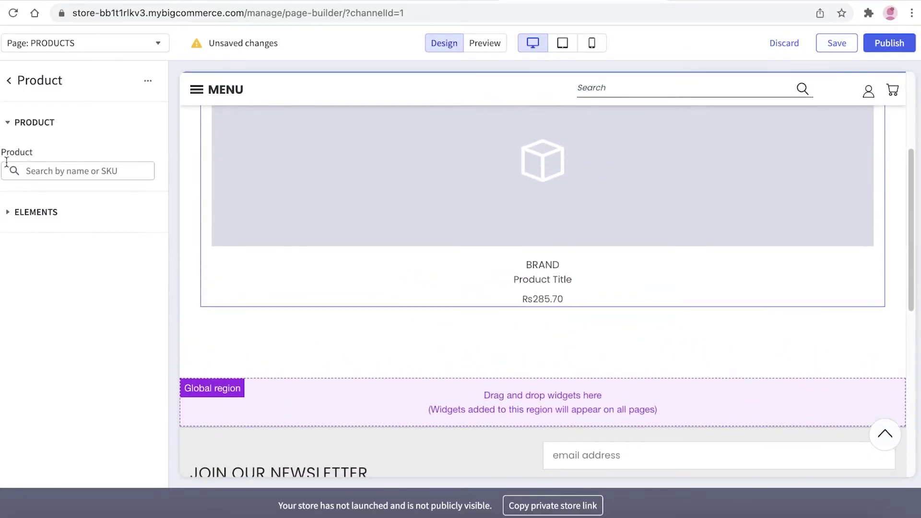
pyautogui.click(29, 171)
pyautogui.scroll(5, 234, 144)
pyautogui.click(81, 200)
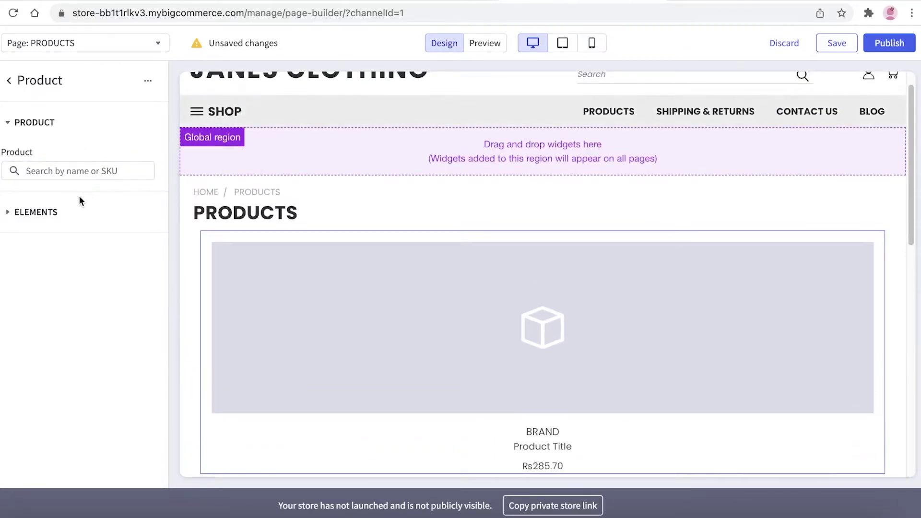
# Check the placeholder Product widget on the canvas, then publish the page and confirm.
pyautogui.scroll(-7, 530, 113)
pyautogui.scroll(10, 530, 113)
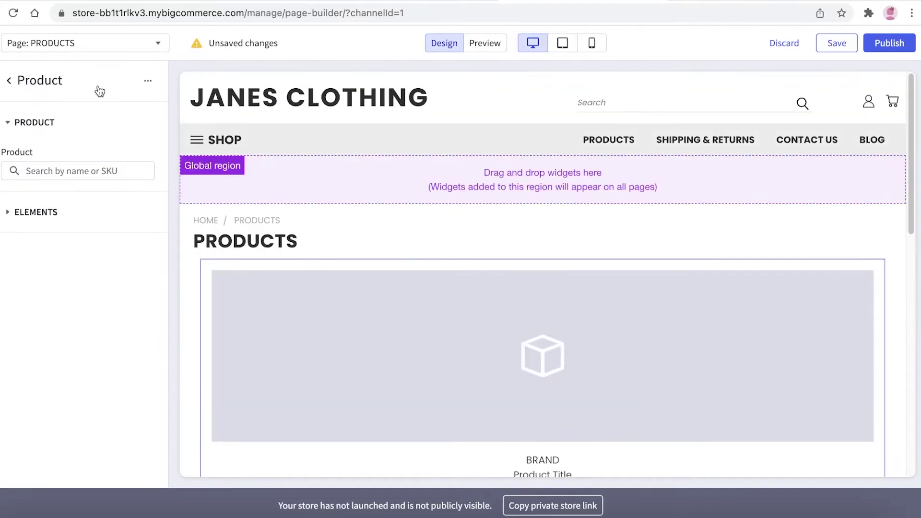
pyautogui.scroll(-4, 626, 168)
pyautogui.scroll(4, 623, 182)
pyautogui.scroll(-2, 618, 198)
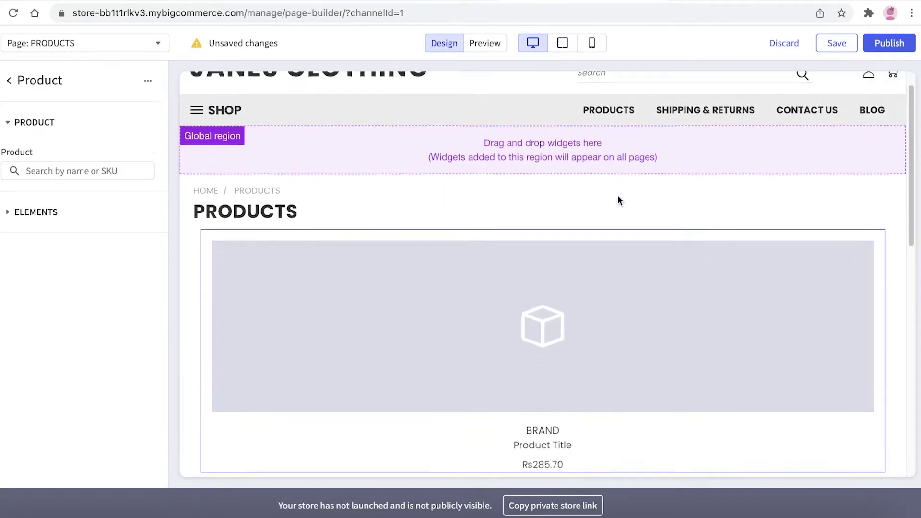
pyautogui.scroll(1, 614, 173)
pyautogui.scroll(1, 607, 152)
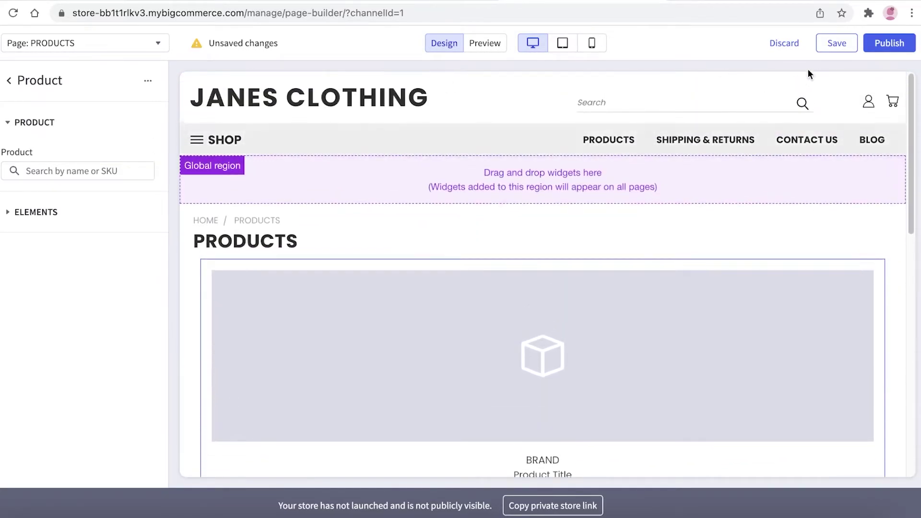
pyautogui.click(893, 47)
pyautogui.click(551, 315)
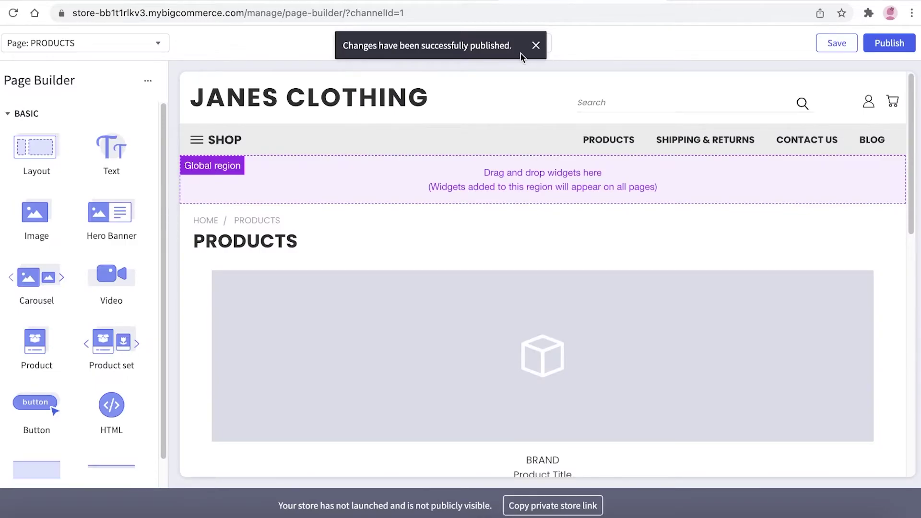
# Save the PRODUCTS page changes and leave the page builder for the control panel.
pyautogui.click(148, 81)
pyautogui.scroll(-15, 321, 194)
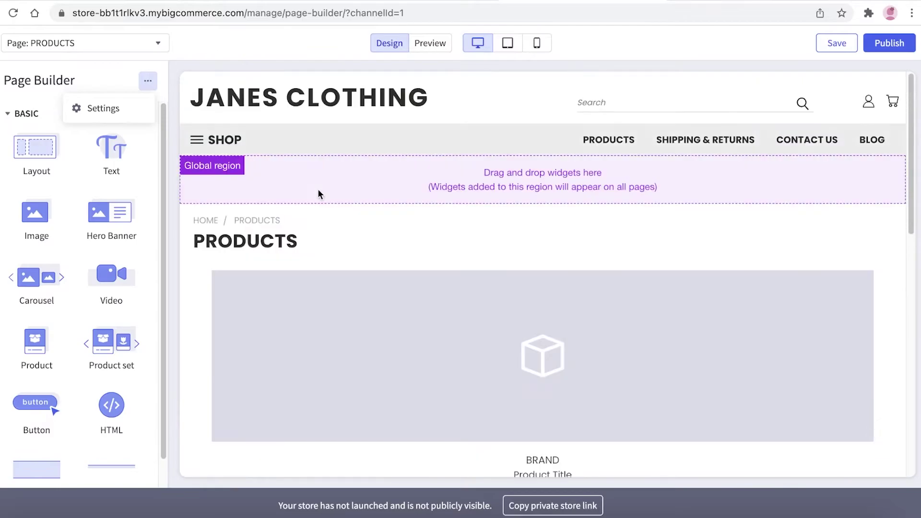
pyautogui.click(830, 44)
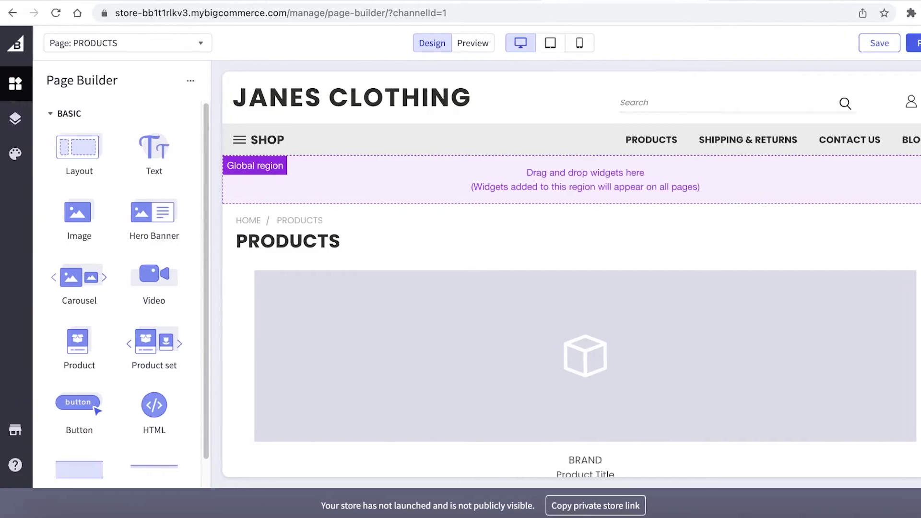
pyautogui.click(10, 48)
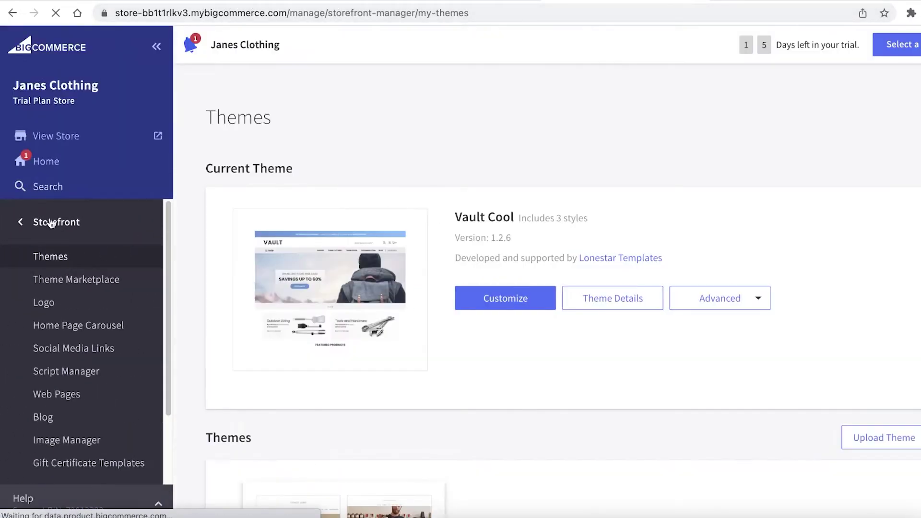
# Open the live storefront in a new tab and view its PRODUCTS page.
pyautogui.click(48, 222)
pyautogui.click(50, 224)
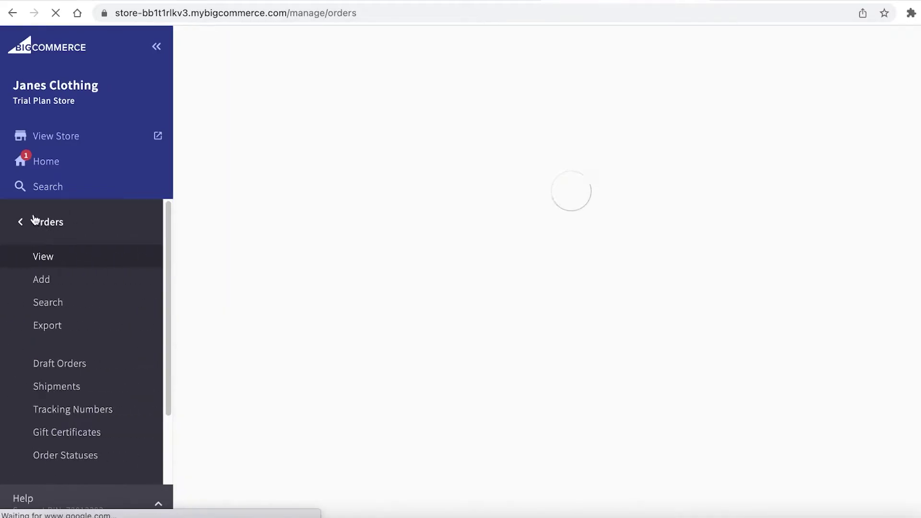
pyautogui.click(34, 220)
pyautogui.click(51, 142)
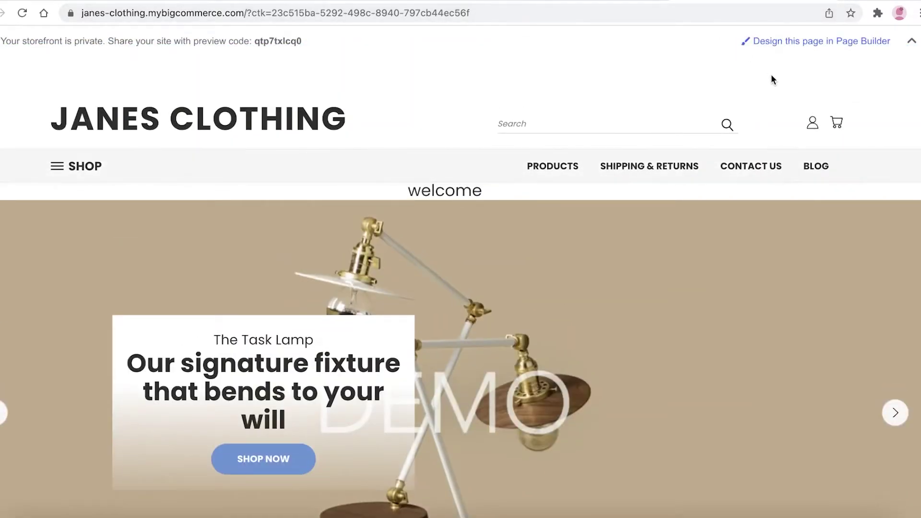
pyautogui.click(530, 168)
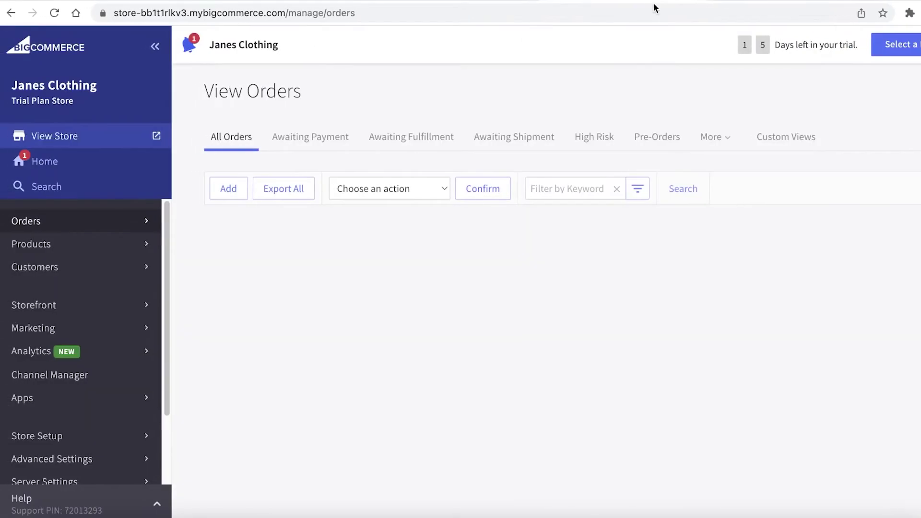
# Start a new product named BLACK DRESS, keeping Physical as its product type.
pyautogui.click(54, 248)
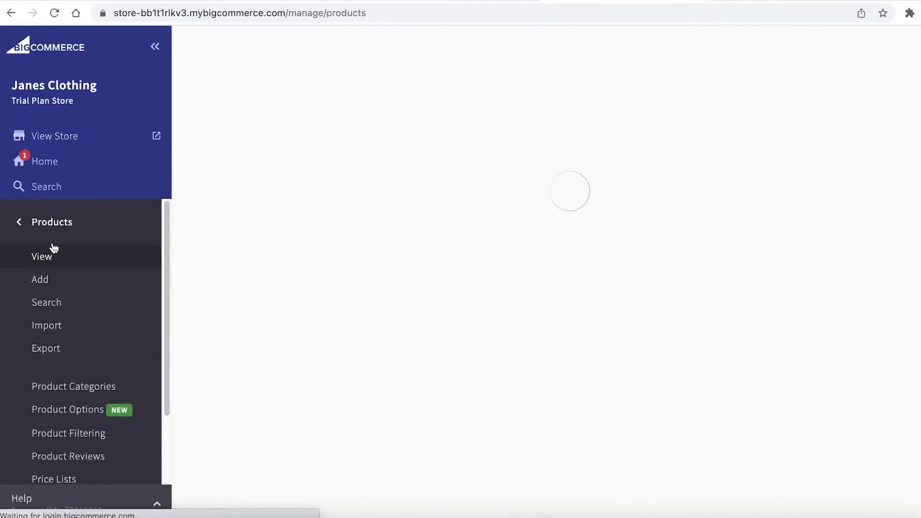
pyautogui.click(56, 285)
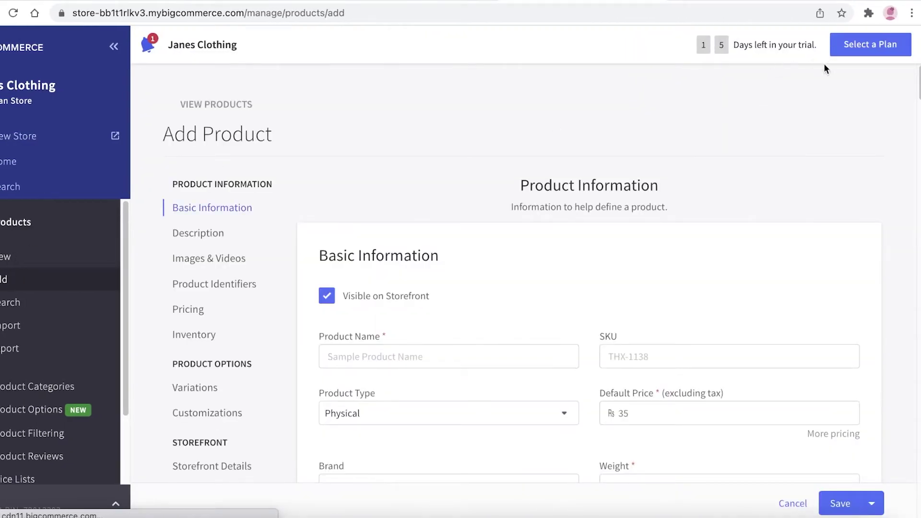
pyautogui.click(360, 357)
pyautogui.scroll(-3, 385, 353)
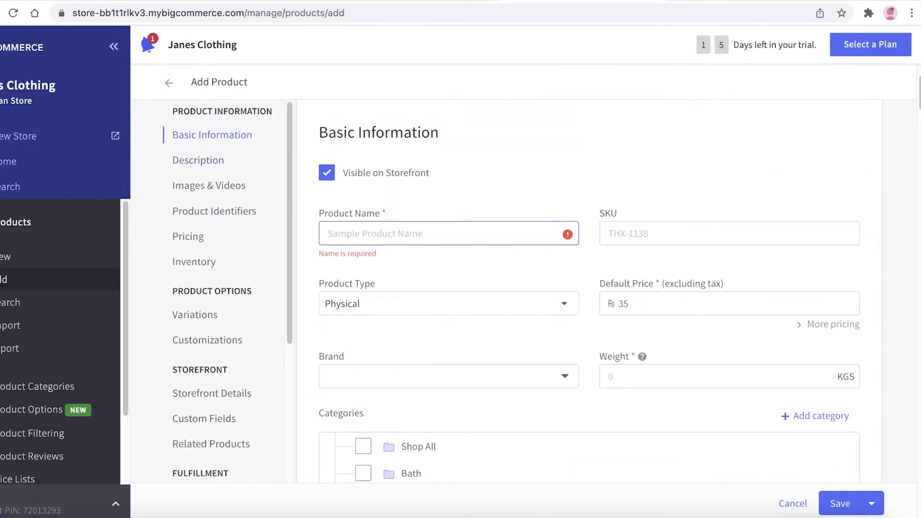
pyautogui.click(360, 234)
pyautogui.write('BLACK DRESS')
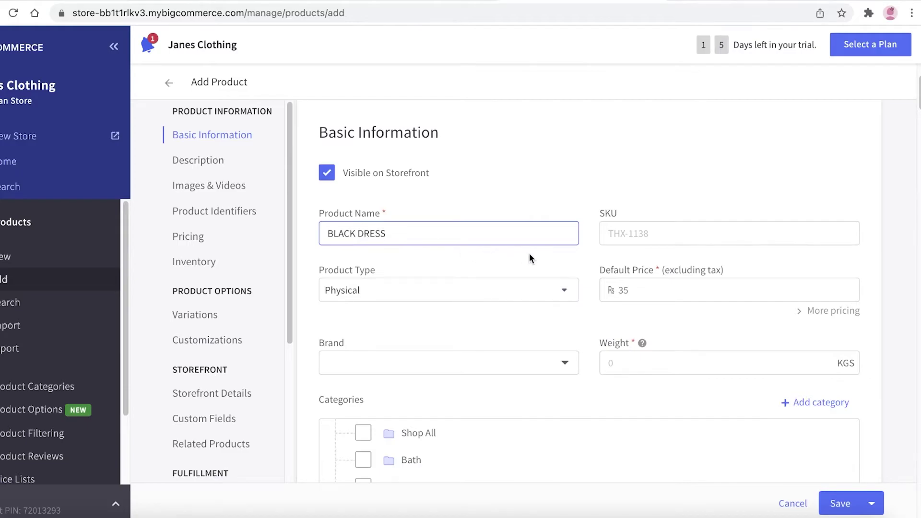
pyautogui.scroll(3, 530, 256)
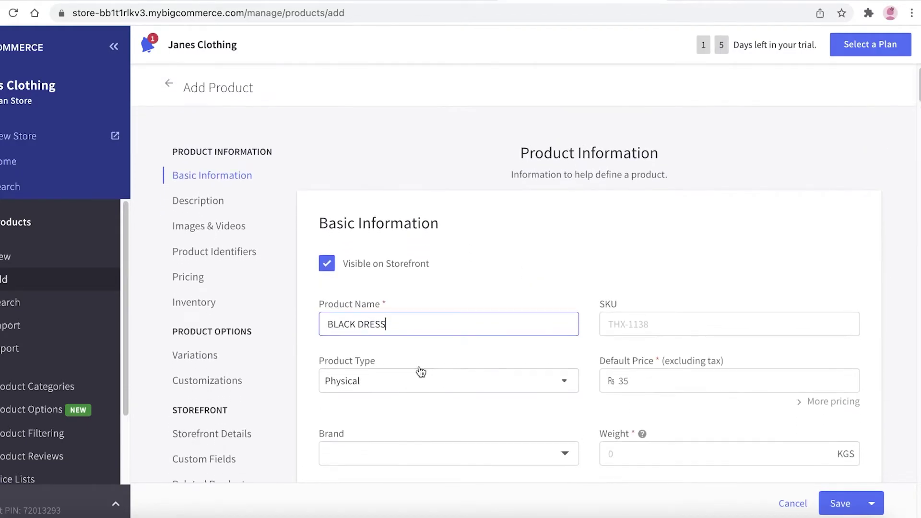
pyautogui.click(425, 381)
pyautogui.click(433, 393)
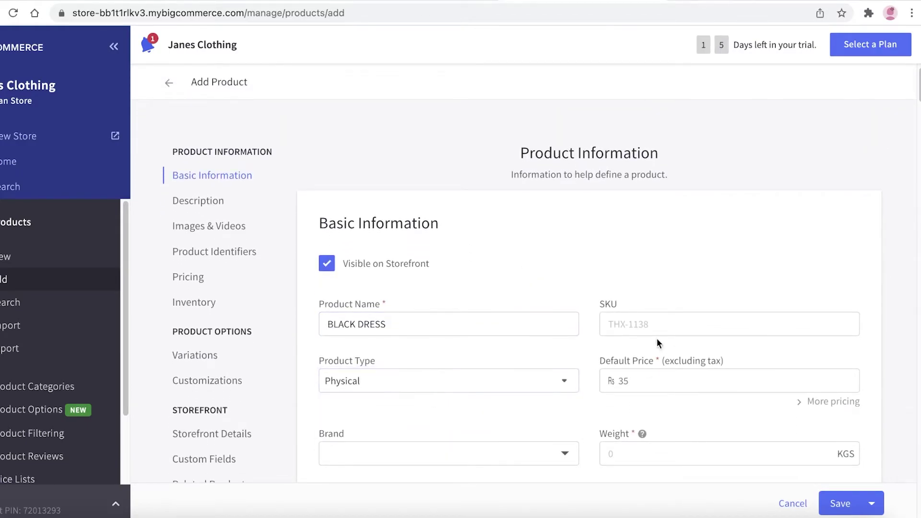
# Check the brand list, attempt a save, and enter a default price of 66.
pyautogui.scroll(-1, 624, 344)
pyautogui.click(522, 413)
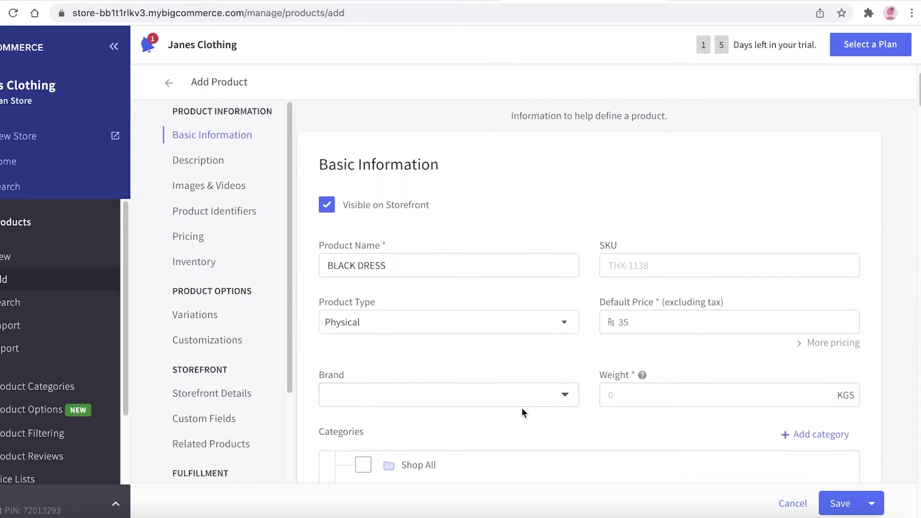
pyautogui.scroll(-5, 523, 379)
pyautogui.scroll(2, 524, 374)
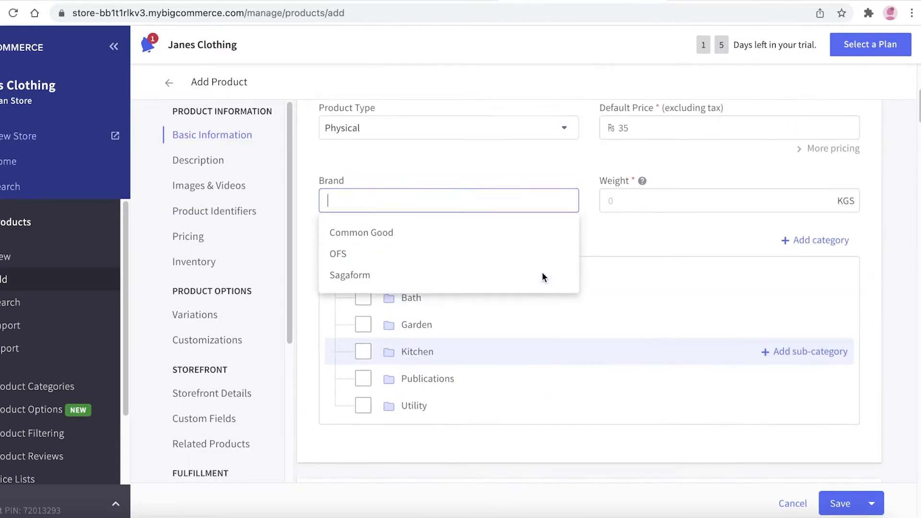
pyautogui.scroll(2, 554, 200)
pyautogui.scroll(-15, 552, 212)
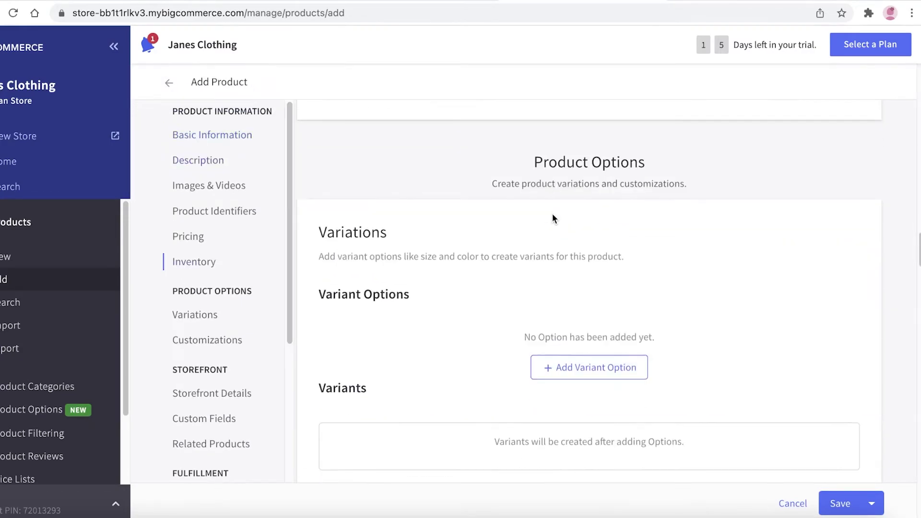
pyautogui.scroll(8, 552, 213)
pyautogui.scroll(-5, 816, 240)
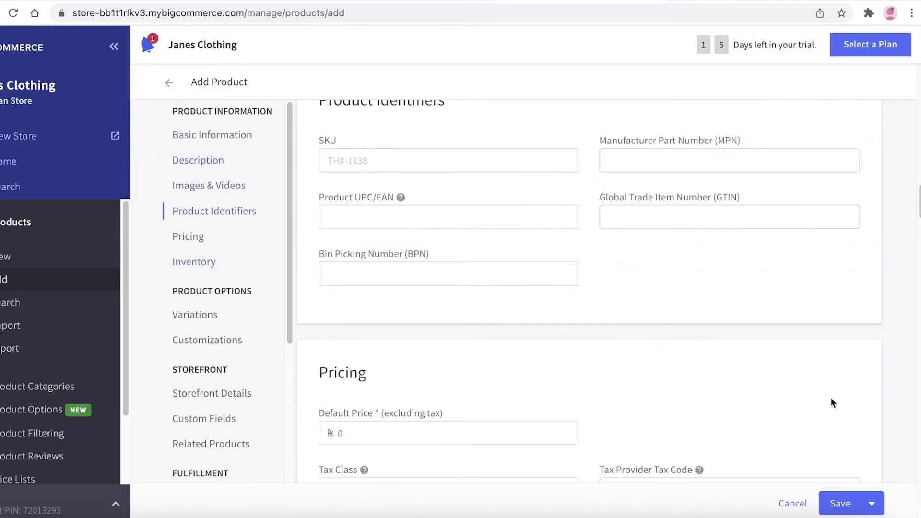
pyautogui.click(837, 505)
pyautogui.click(679, 256)
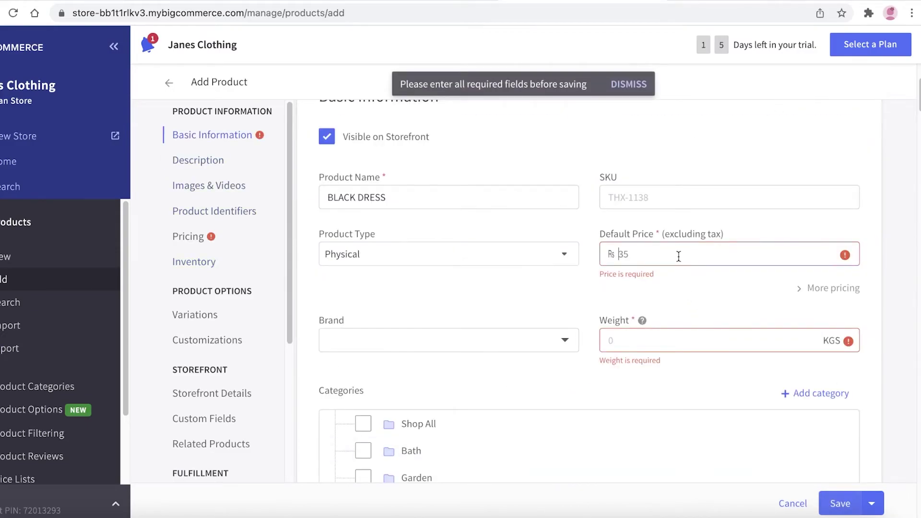
pyautogui.write('66')
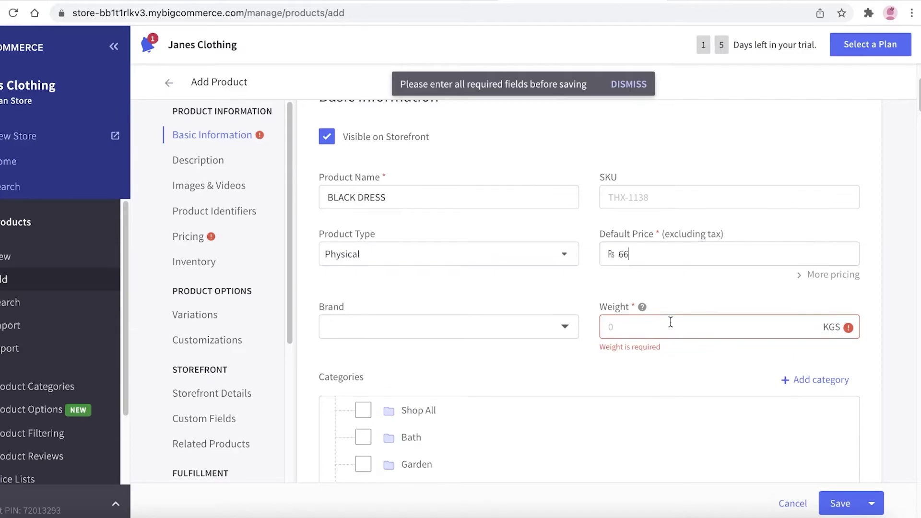
pyautogui.write('4')
pyautogui.scroll(-15, 669, 339)
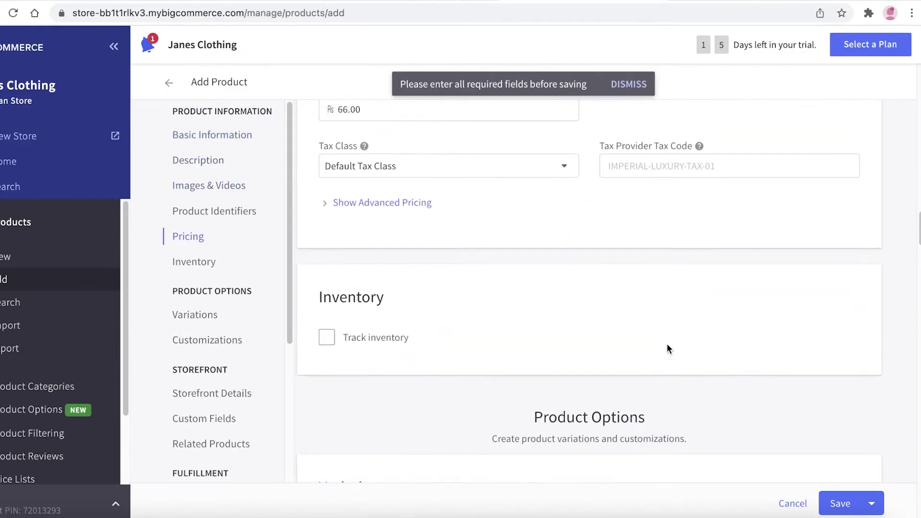
# Save the BLACK DRESS product and switch to the storefront Products tab.
pyautogui.scroll(8, 667, 343)
pyautogui.click(839, 504)
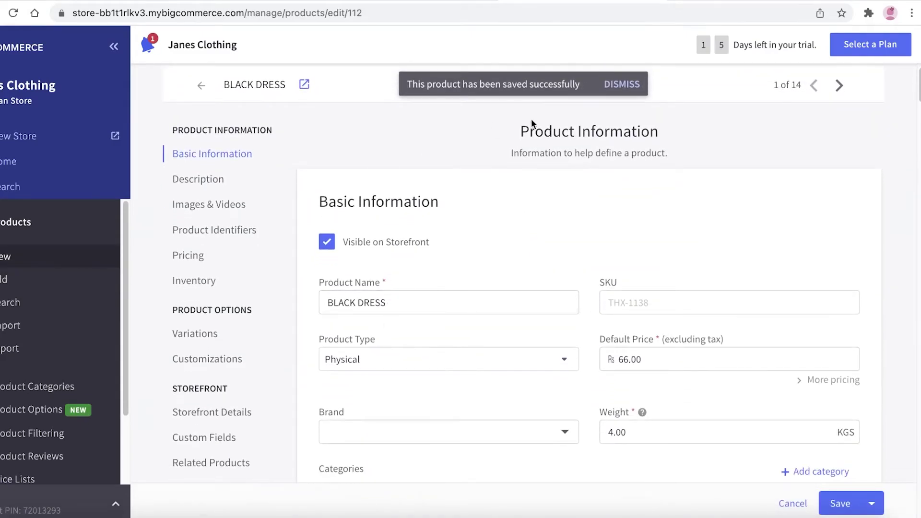
pyautogui.click(678, 5)
# Reload the storefront PRODUCTS page, glancing at the Black Dress edit tab in between.
pyautogui.click(568, 160)
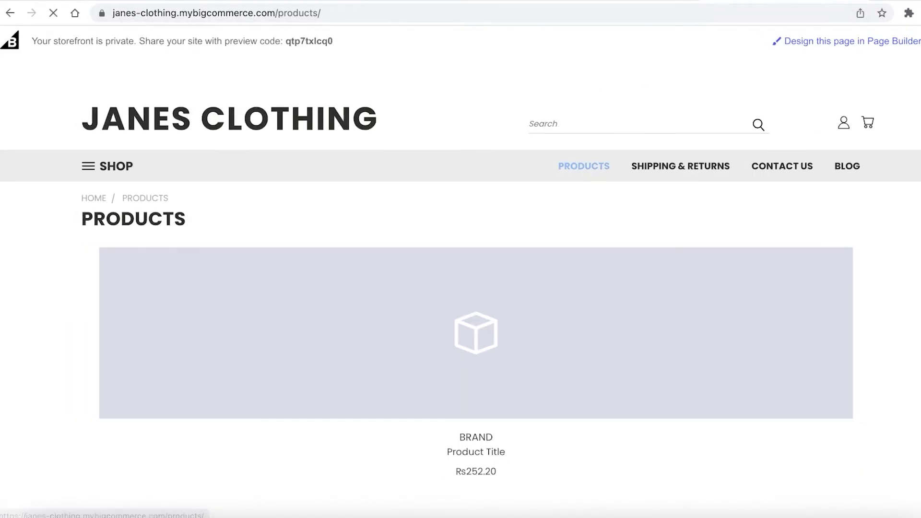
pyautogui.click(663, 3)
pyautogui.scroll(-1, 284, 260)
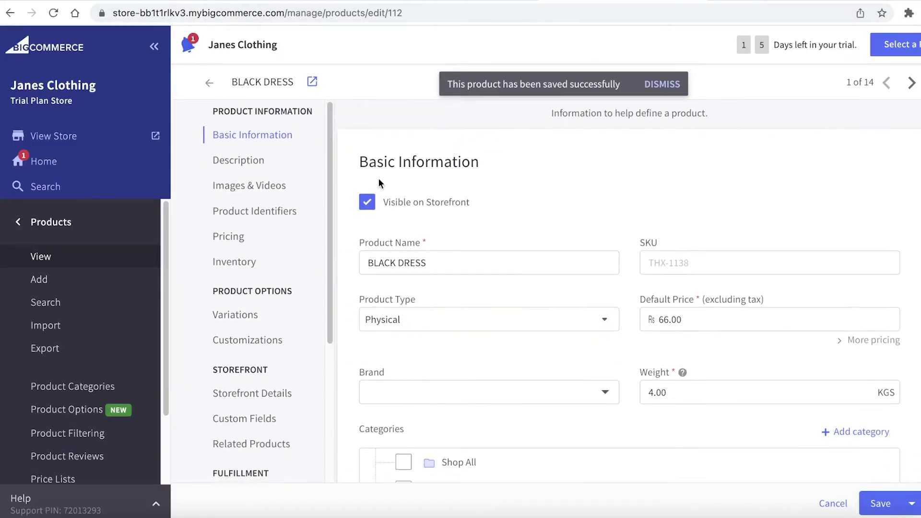
pyautogui.click(679, 4)
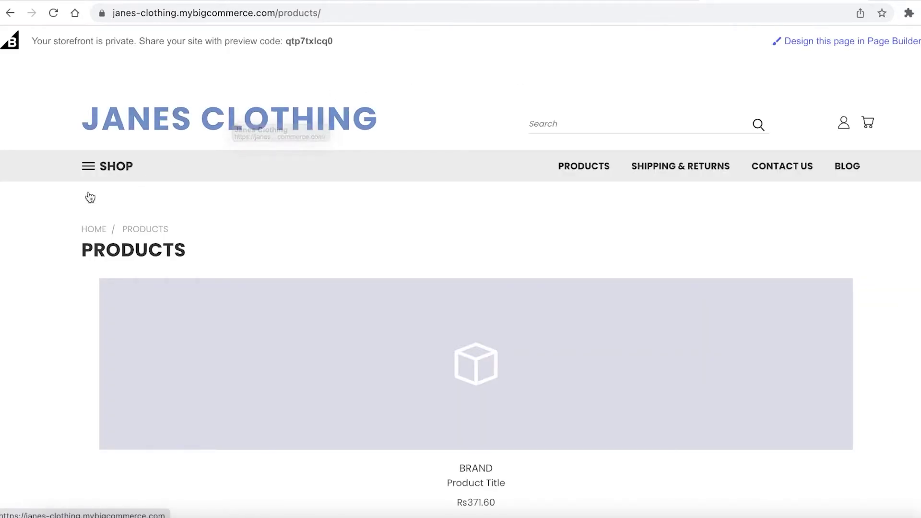
# Open the storefront's View All Brands page from the SHOP menu.
pyautogui.click(99, 168)
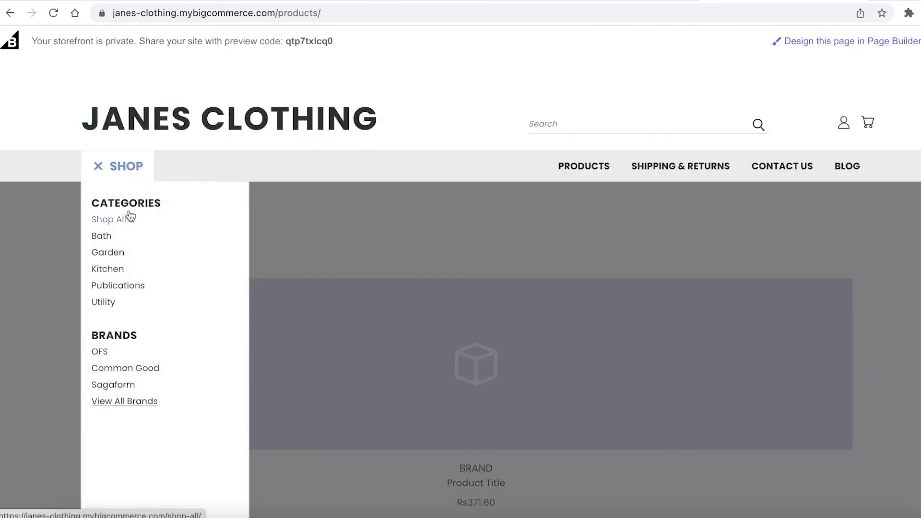
pyautogui.click(127, 406)
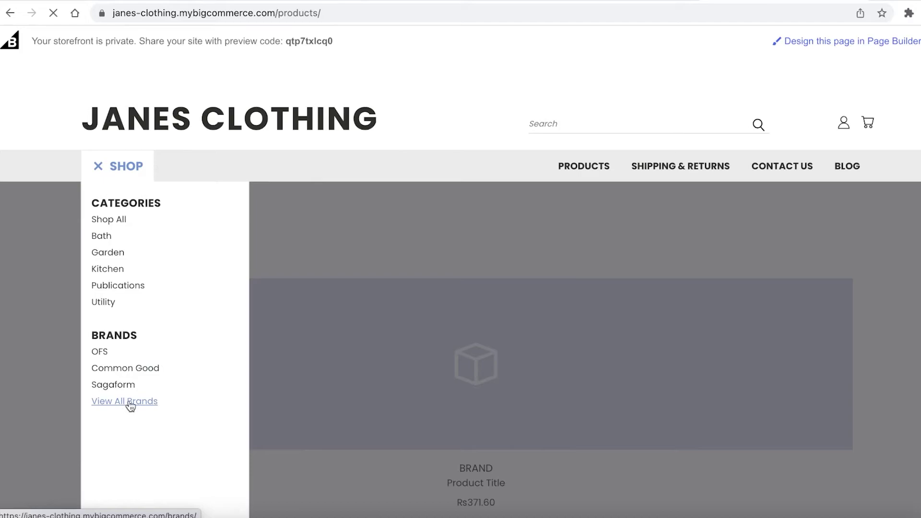
pyautogui.scroll(-3, 451, 317)
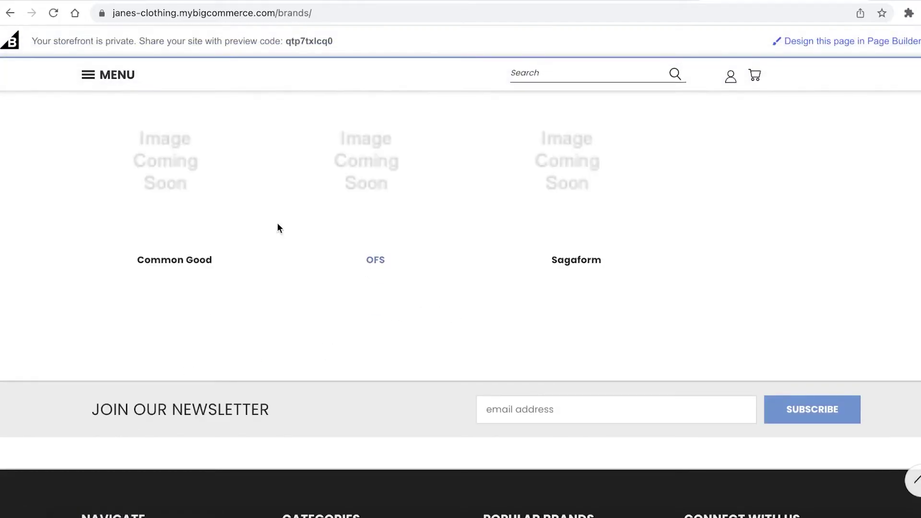
pyautogui.scroll(3, 221, 223)
# Browse every product in the storefront's Shop All listing.
pyautogui.click(112, 165)
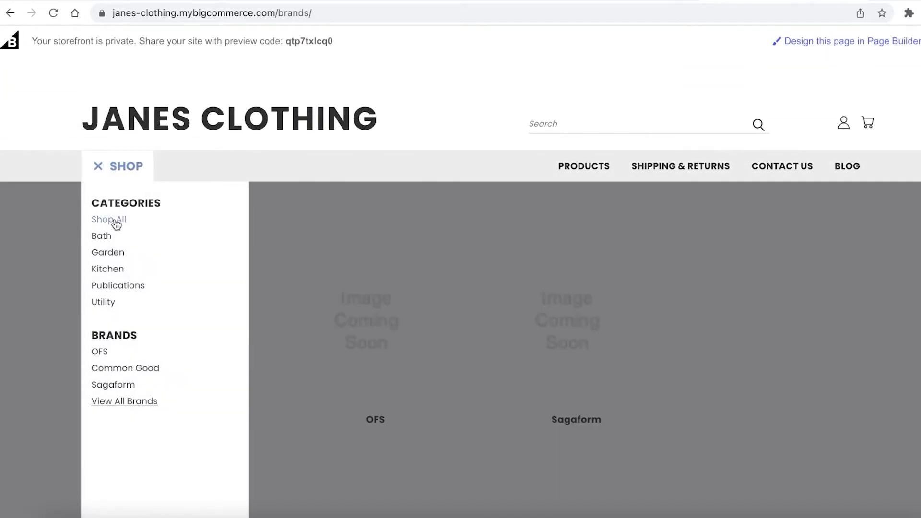
pyautogui.click(116, 224)
pyautogui.scroll(-8, 444, 271)
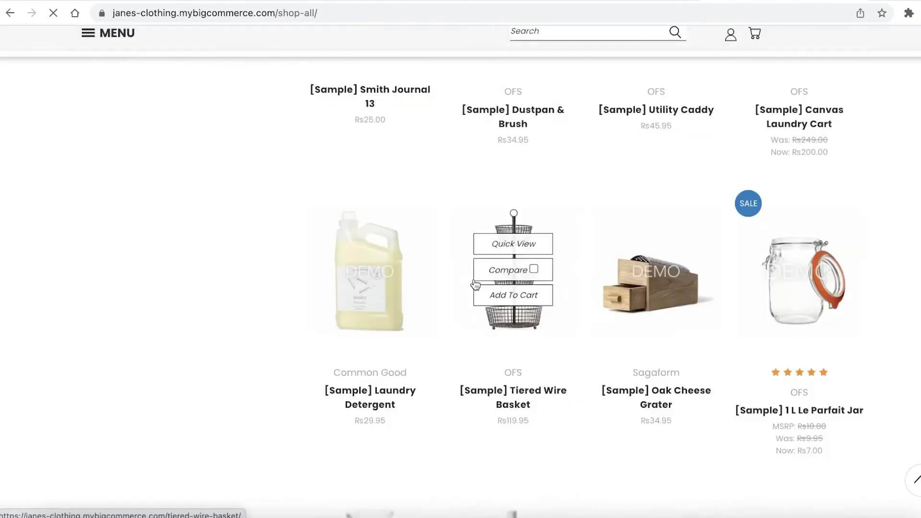
pyautogui.scroll(-10, 477, 280)
pyautogui.scroll(15, 481, 275)
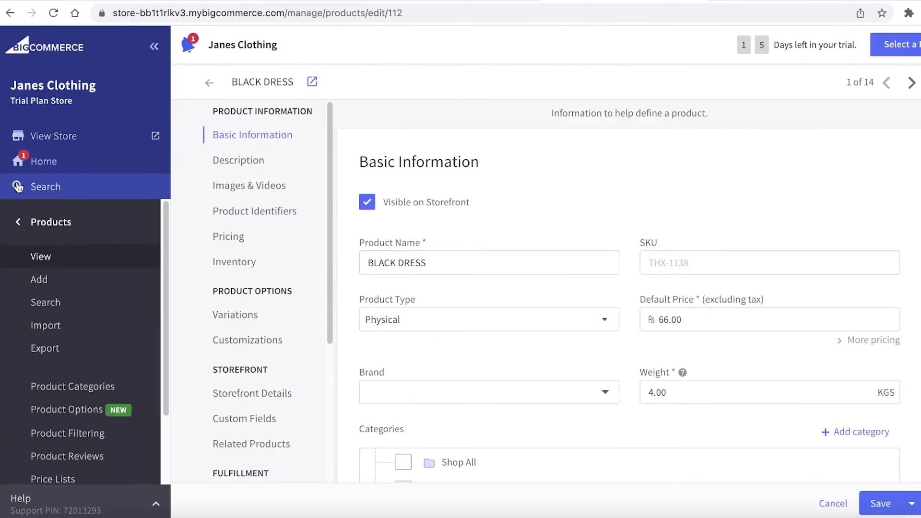
# Review the Home dashboard's performance statistics, then open the Janes Clothing storefront in a new tab.
pyautogui.click(72, 161)
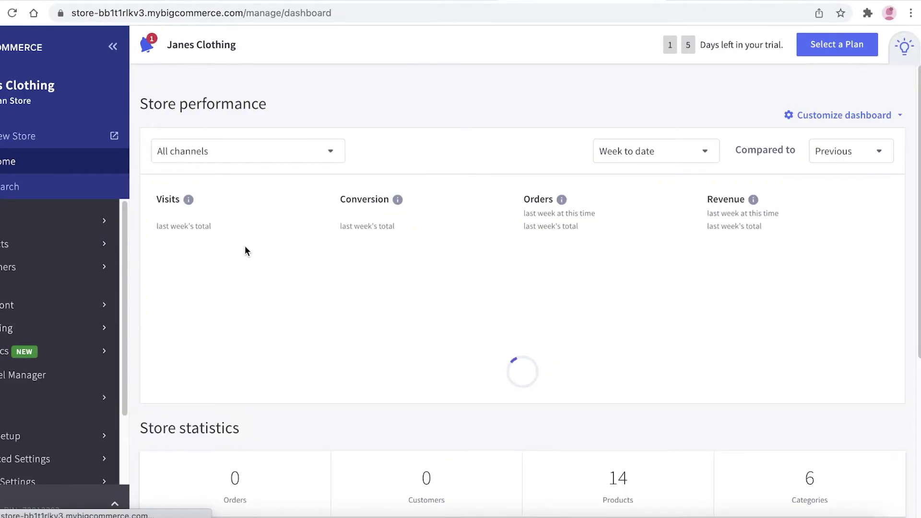
pyautogui.scroll(-2, 256, 263)
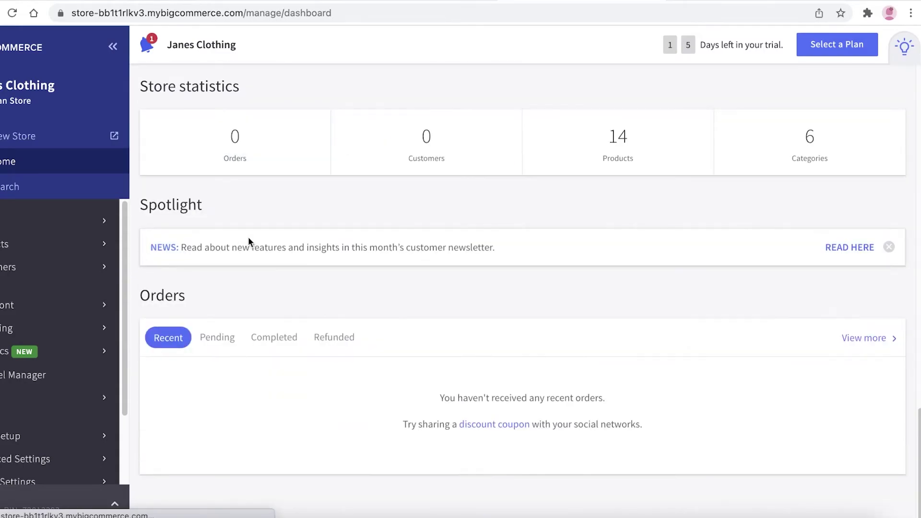
pyautogui.scroll(3, 276, 143)
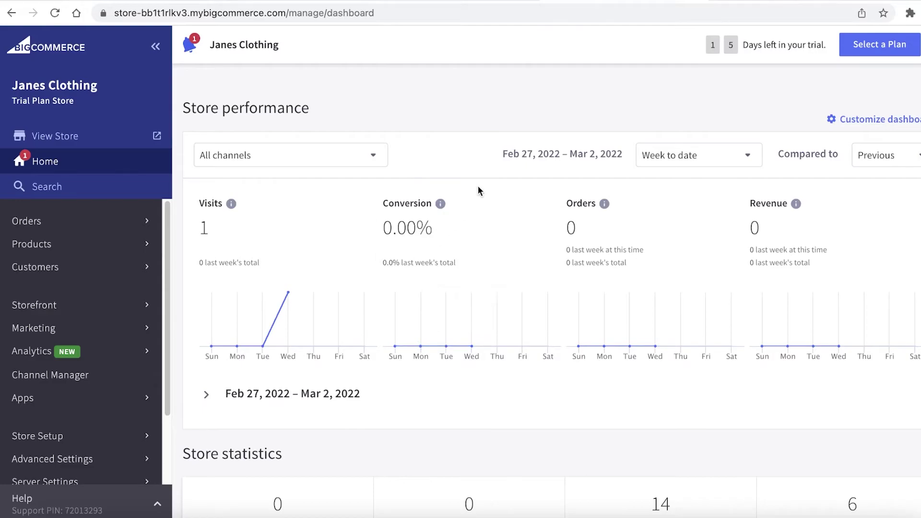
pyautogui.moveTo(396, 346)
pyautogui.scroll(-8, 772, 189)
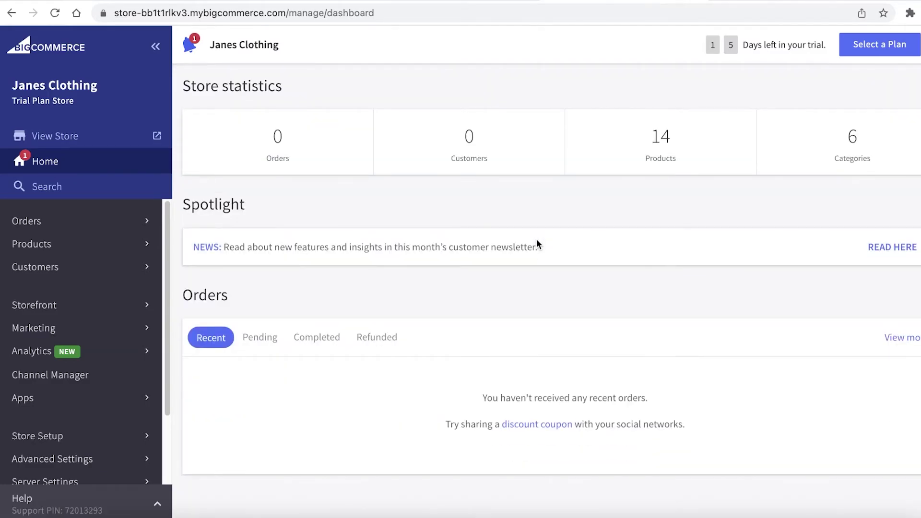
pyautogui.scroll(-10, 479, 214)
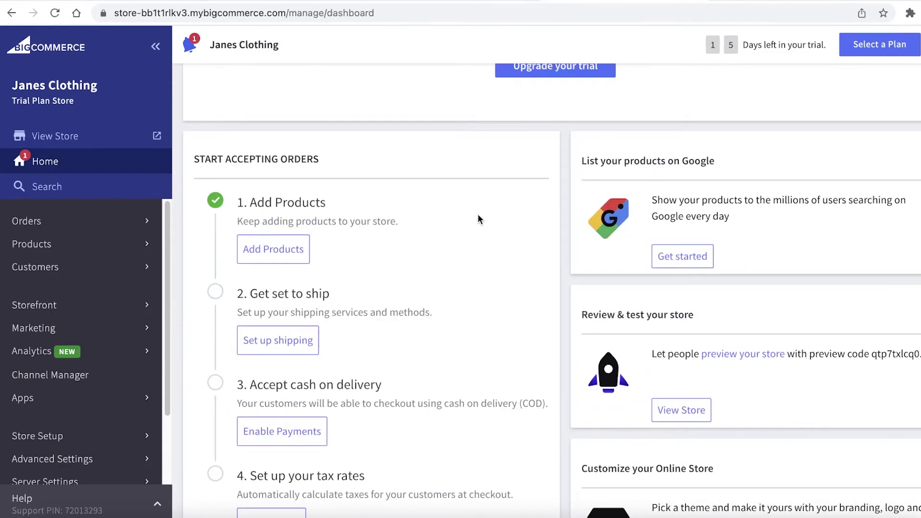
pyautogui.scroll(4, 479, 218)
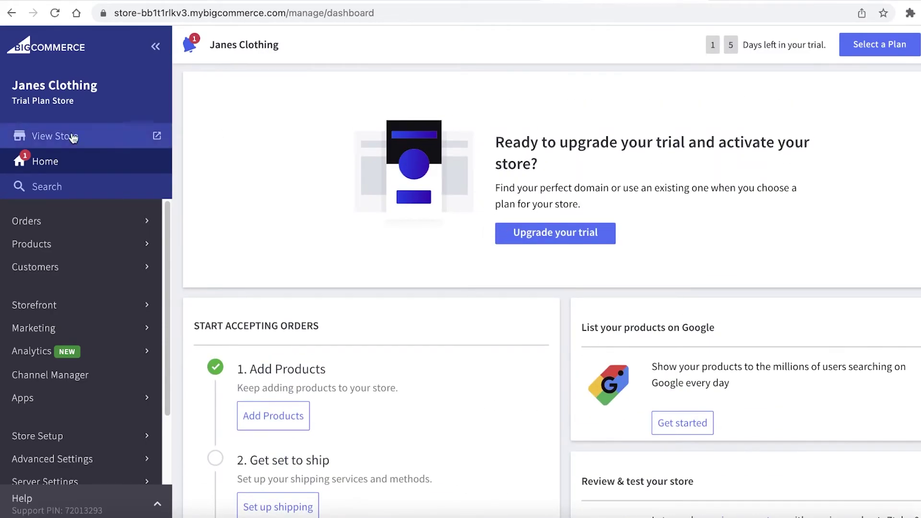
pyautogui.click(54, 136)
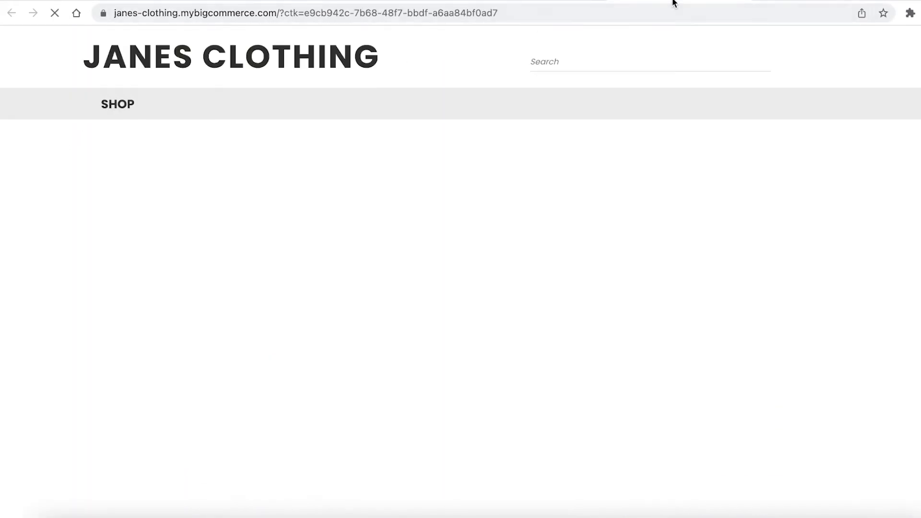
# Close the storefront tab and open the store's Orders section from the admin sidebar.
pyautogui.hotkey('ctrl', 'w')
pyautogui.scroll(-10, 312, 173)
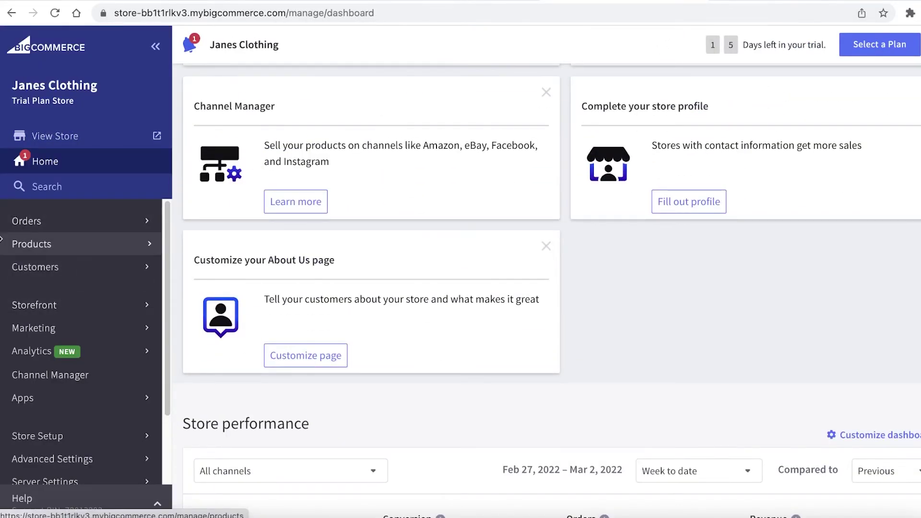
pyautogui.click(16, 229)
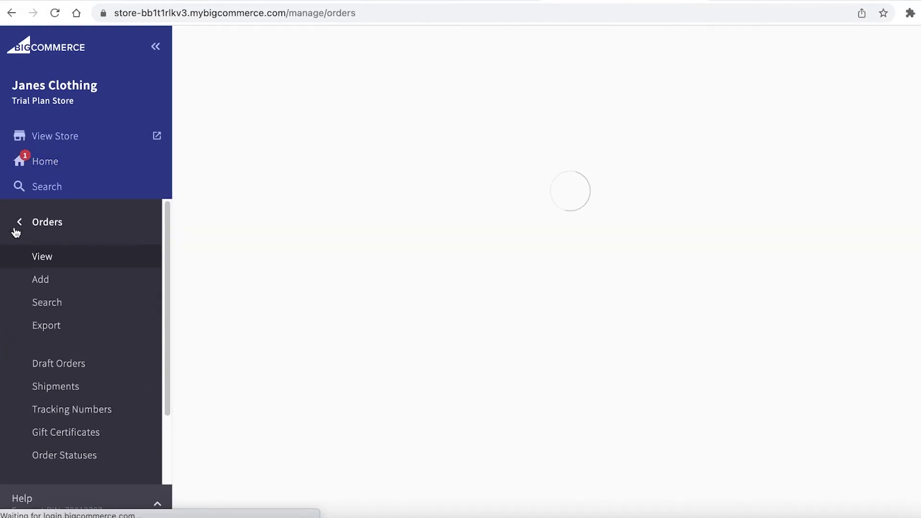
pyautogui.click(15, 231)
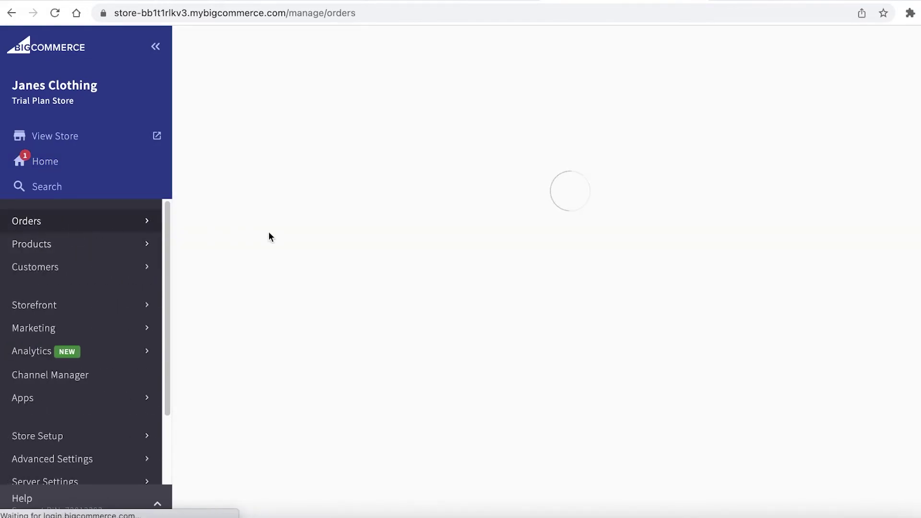
# Return to the store dashboard and bring up the BigCommerce pricing plans page.
pyautogui.click(67, 163)
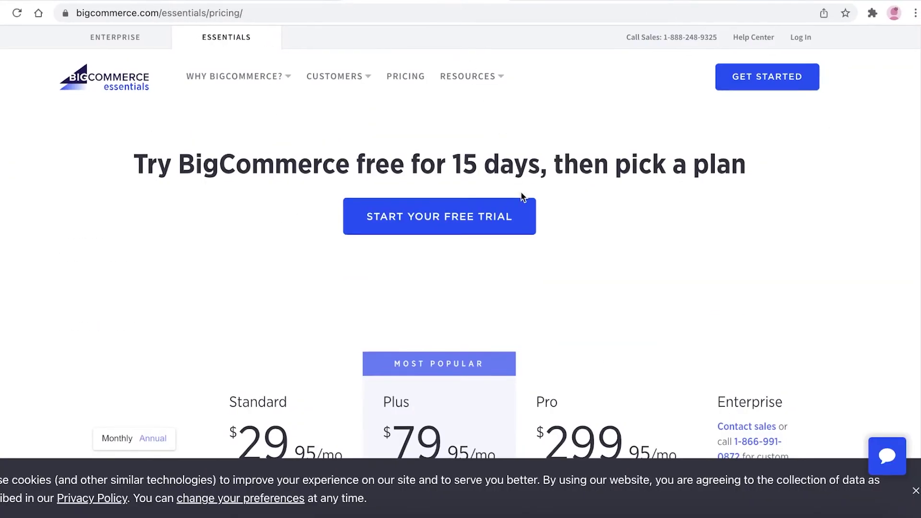
pyautogui.scroll(-5, 520, 200)
pyautogui.scroll(-3, 710, 185)
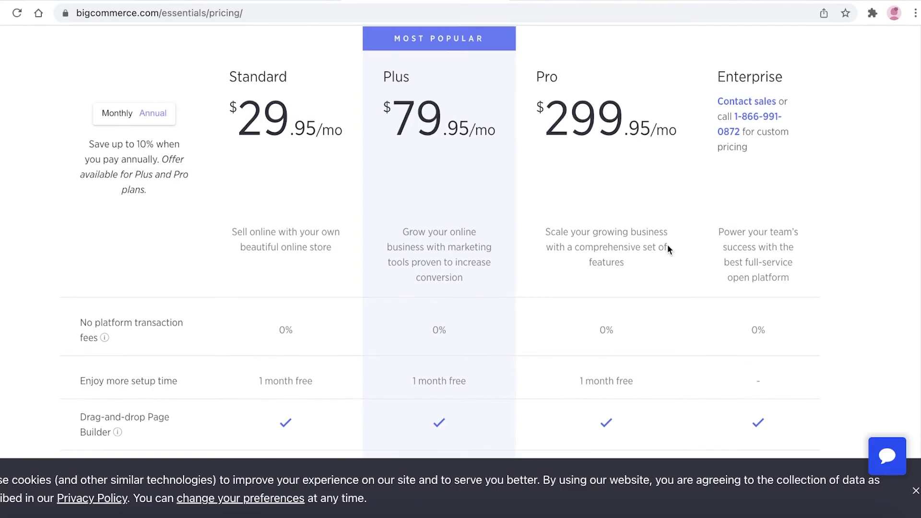
pyautogui.scroll(-3, 667, 244)
pyautogui.scroll(-10, 514, 181)
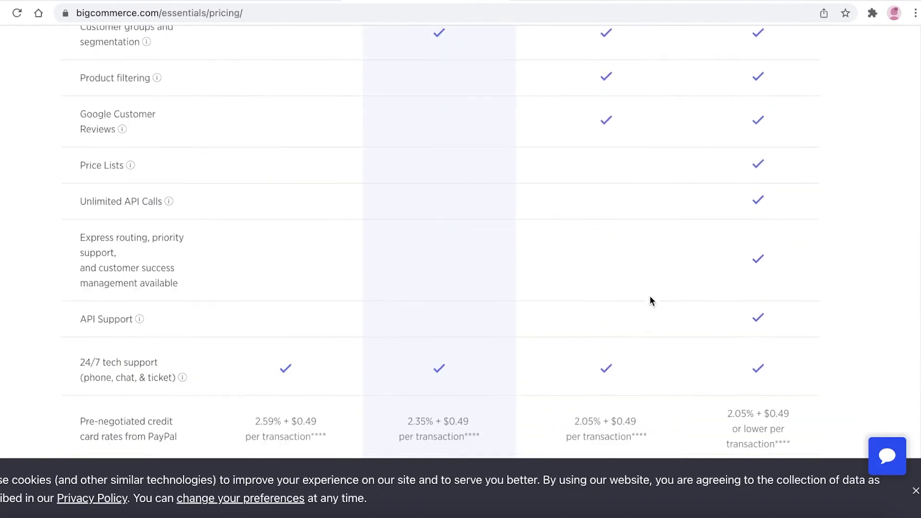
pyautogui.scroll(15, 650, 296)
pyautogui.scroll(7, 649, 296)
pyautogui.scroll(-11, 647, 298)
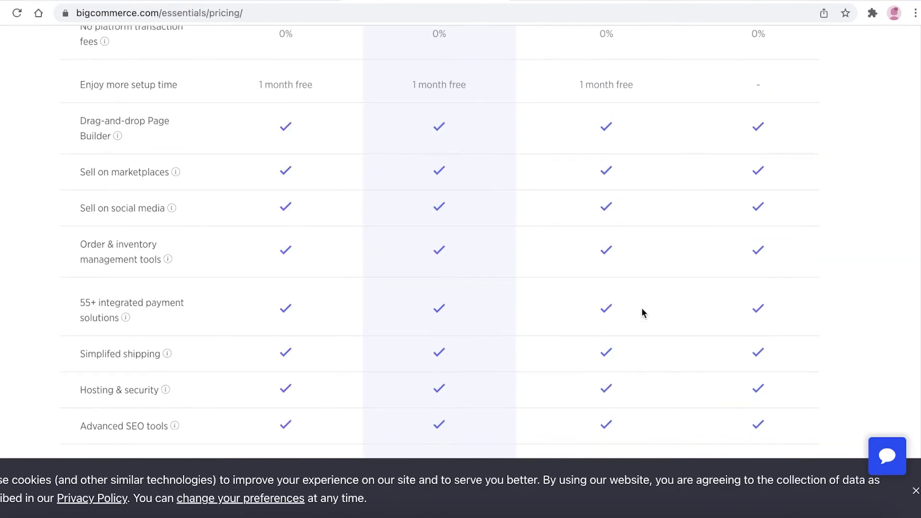
pyautogui.scroll(9, 641, 307)
# Compare Standard, Plus, Pro and Enterprise plan features, then return to the Shop All tab.
pyautogui.scroll(-7, 639, 310)
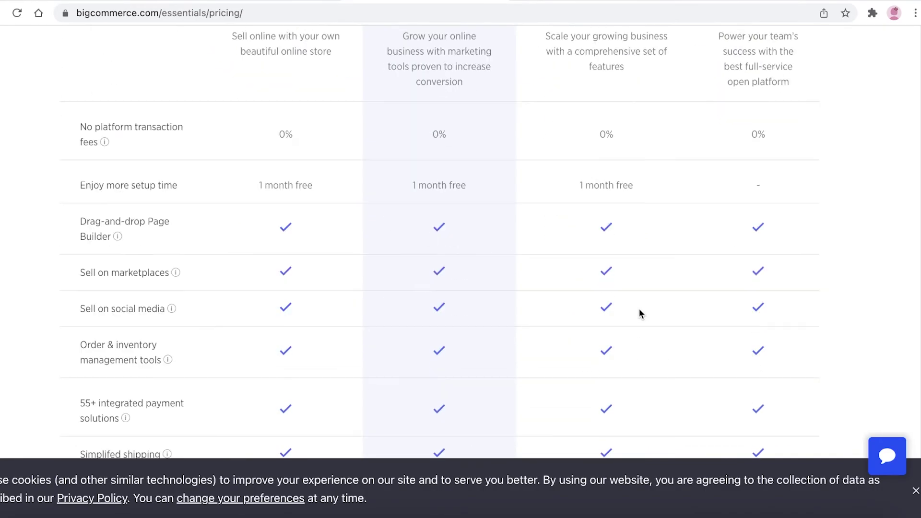
pyautogui.scroll(-1, 638, 315)
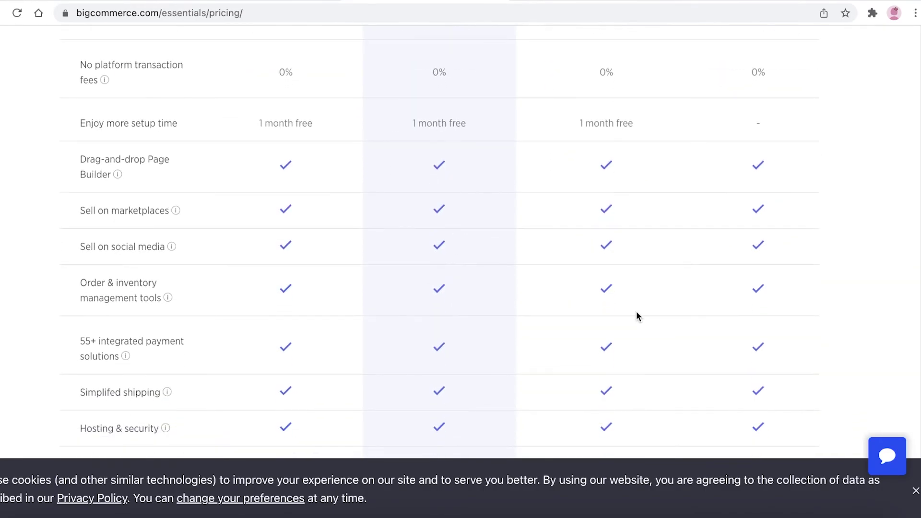
pyautogui.scroll(-1, 637, 315)
pyautogui.scroll(-1, 636, 312)
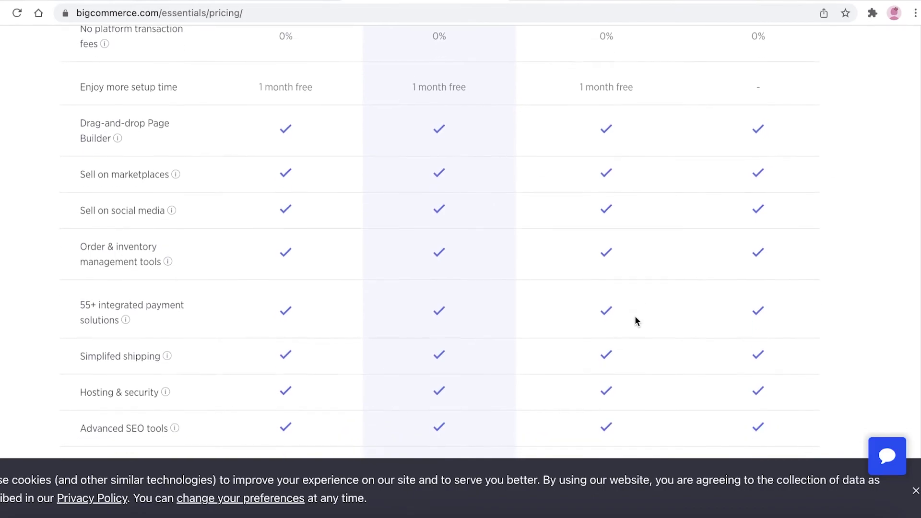
pyautogui.scroll(-3, 634, 317)
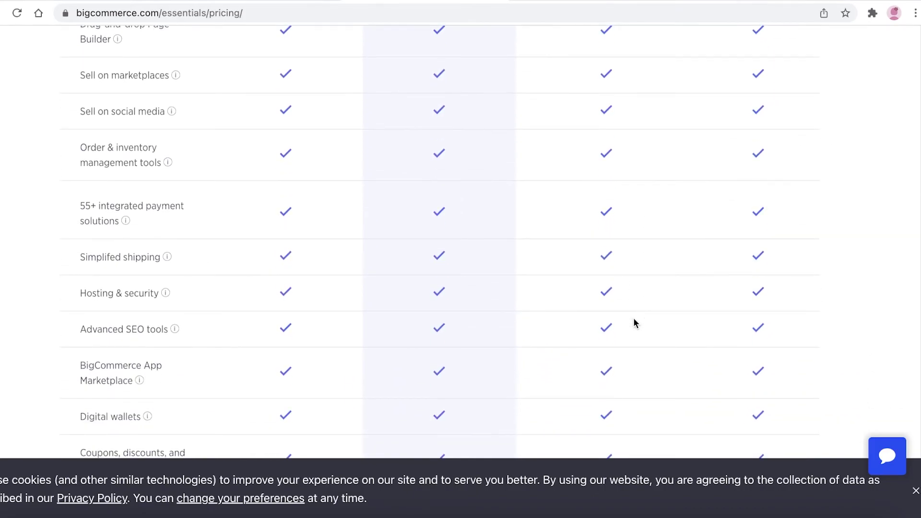
pyautogui.scroll(-1, 633, 319)
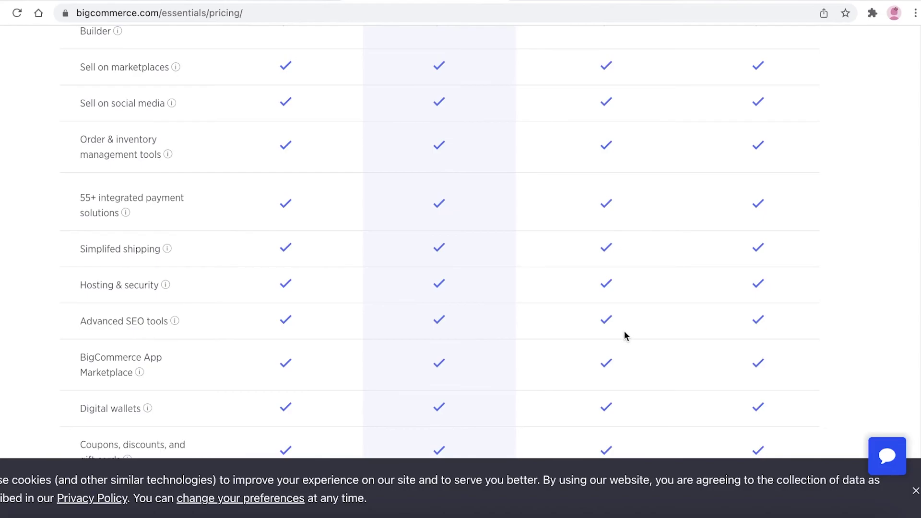
pyautogui.scroll(-3, 626, 335)
pyautogui.scroll(-5, 625, 335)
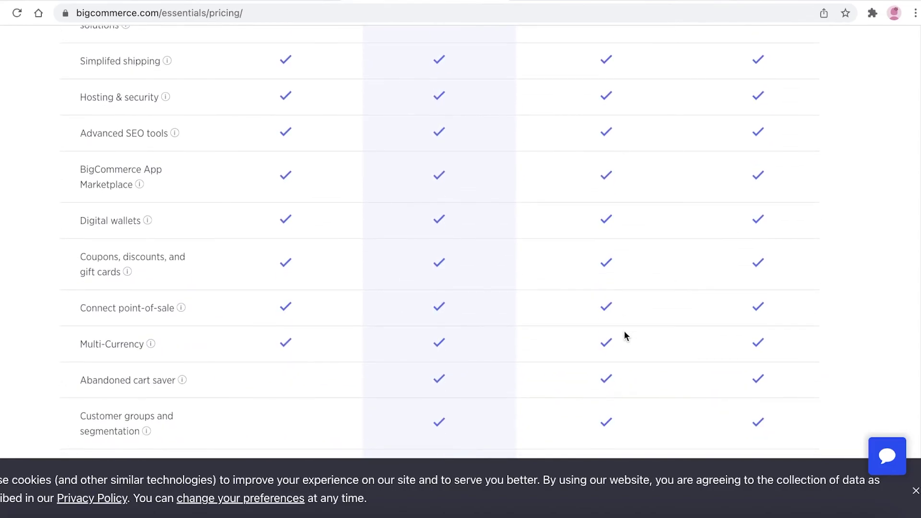
pyautogui.scroll(20, 292, 315)
pyautogui.scroll(-9, 302, 226)
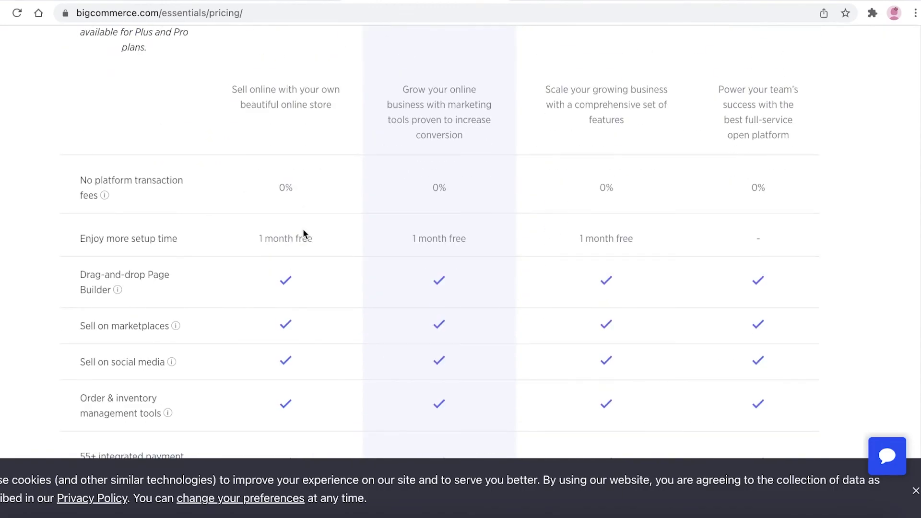
pyautogui.scroll(7, 304, 230)
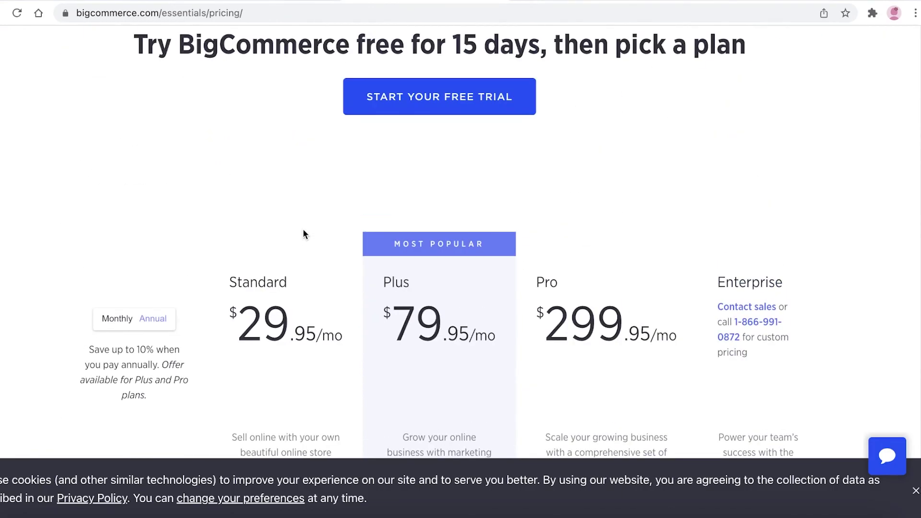
pyautogui.click(701, 3)
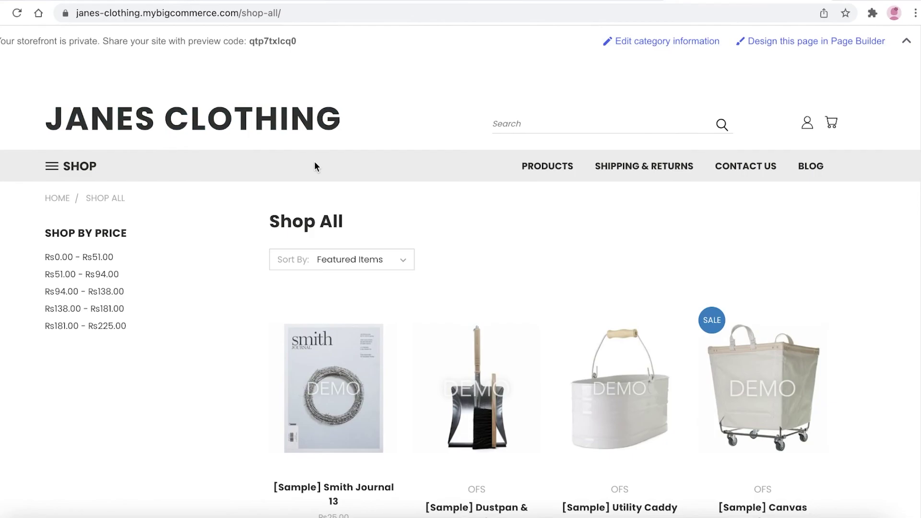
pyautogui.scroll(-1, 304, 213)
pyautogui.scroll(-8, 557, 168)
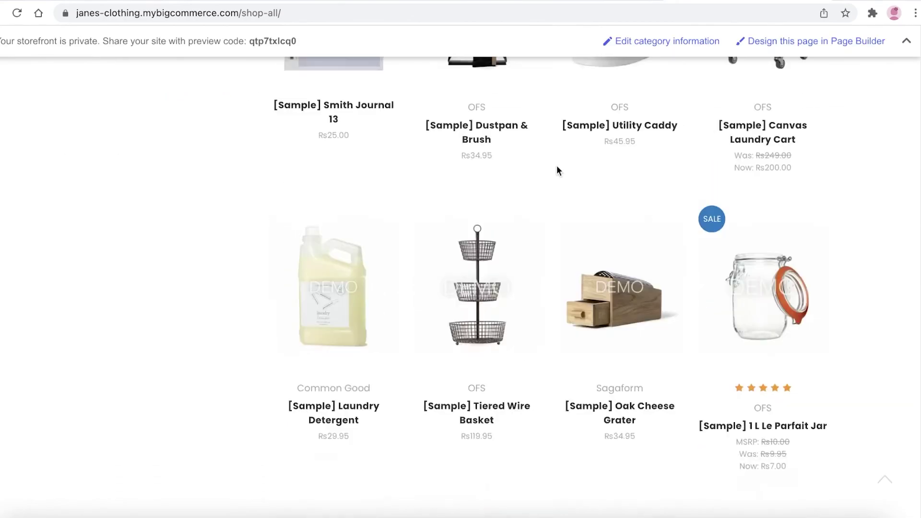
pyautogui.scroll(10, 558, 170)
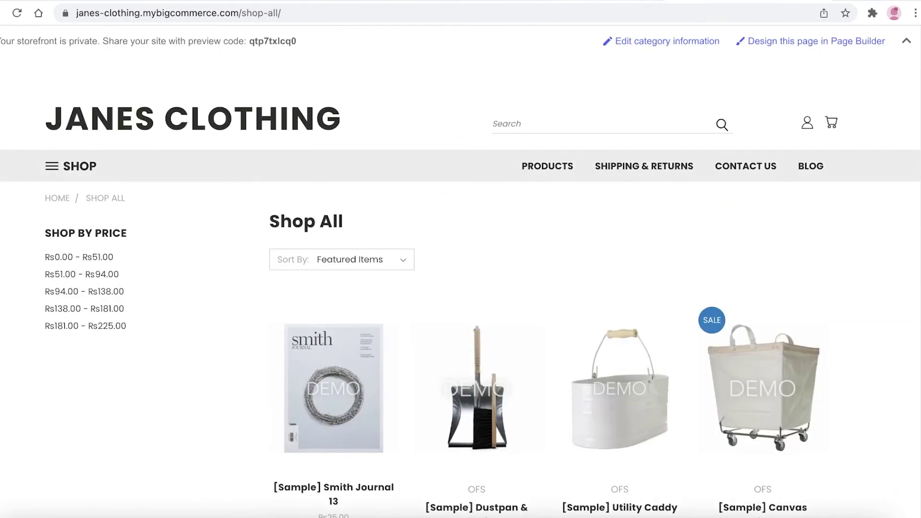